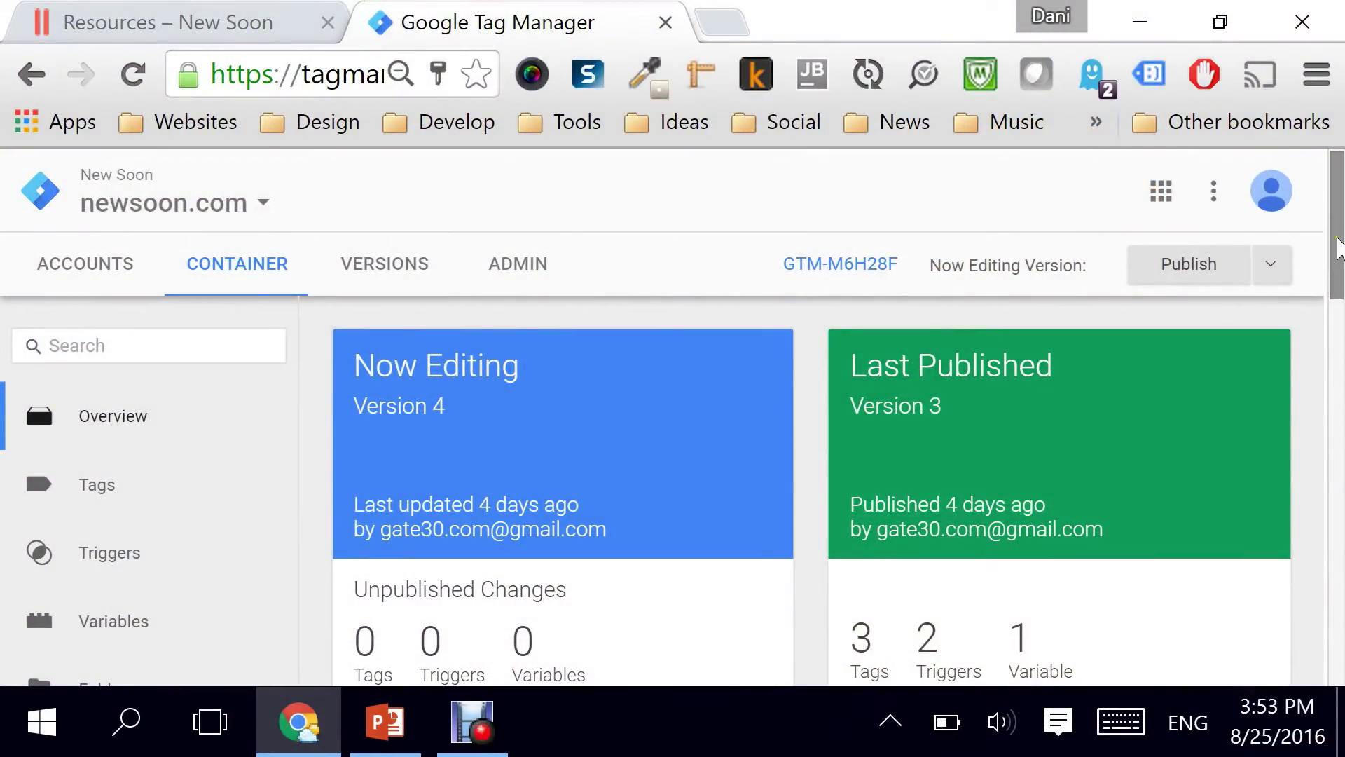
Step: Go to the Tags list of the newsoon.com container
drag(1337, 244, 1339, 294)
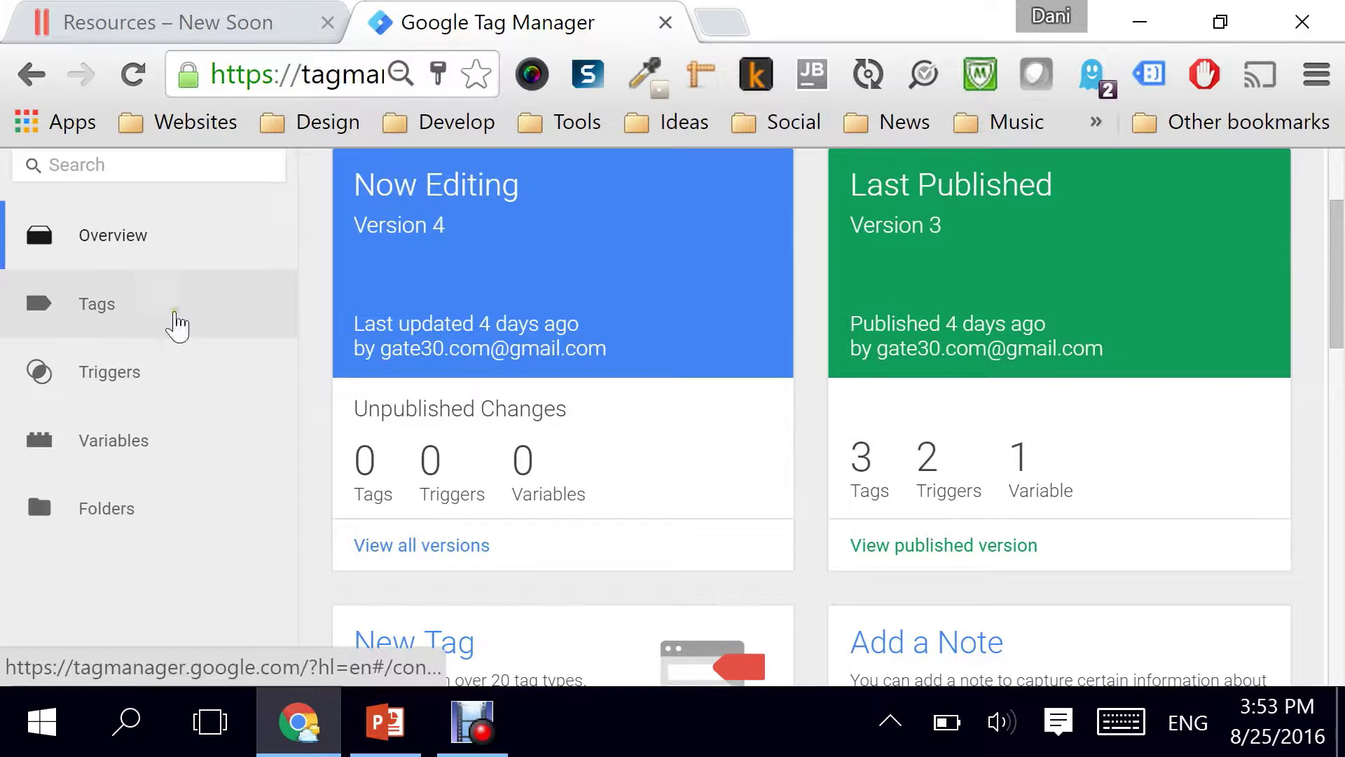
click(79, 307)
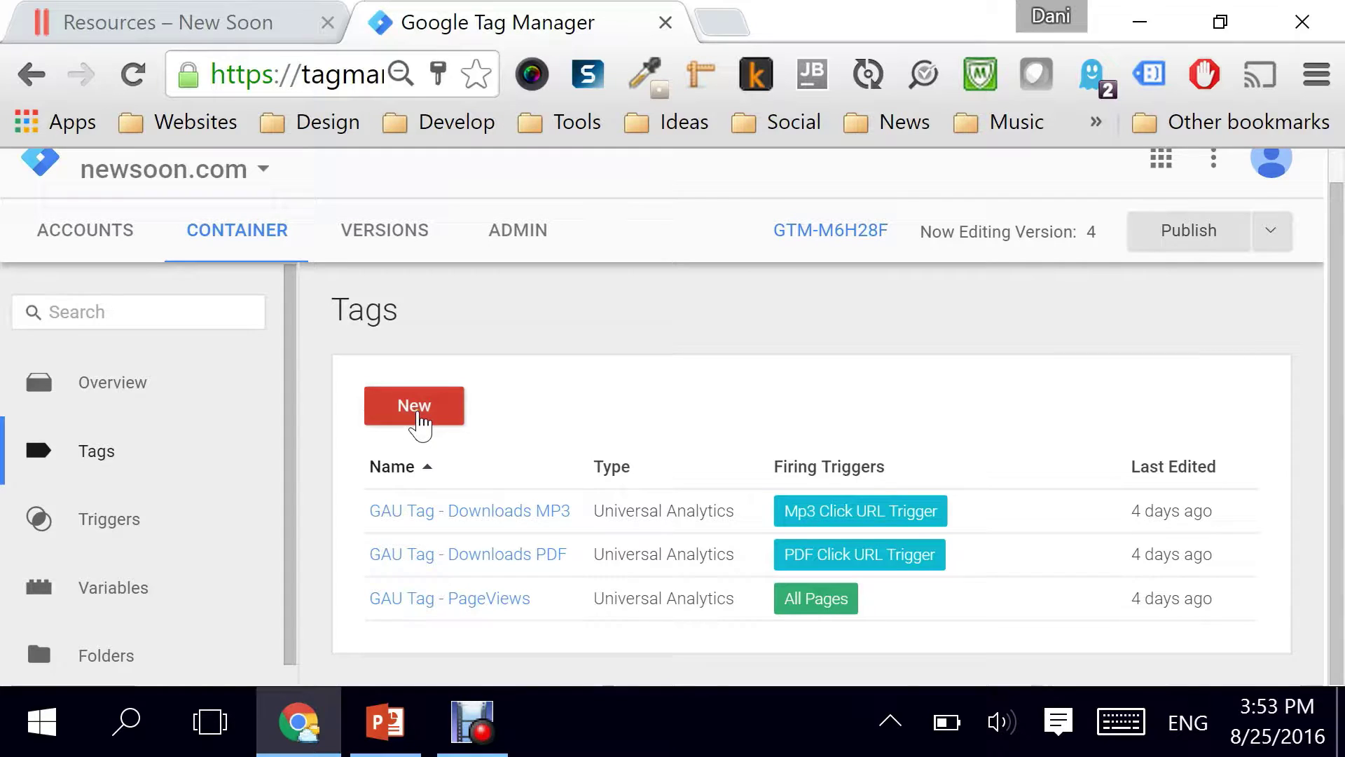
Step: Create a new tag and title it 'GAU Tag - Downloads Word'
click(419, 422)
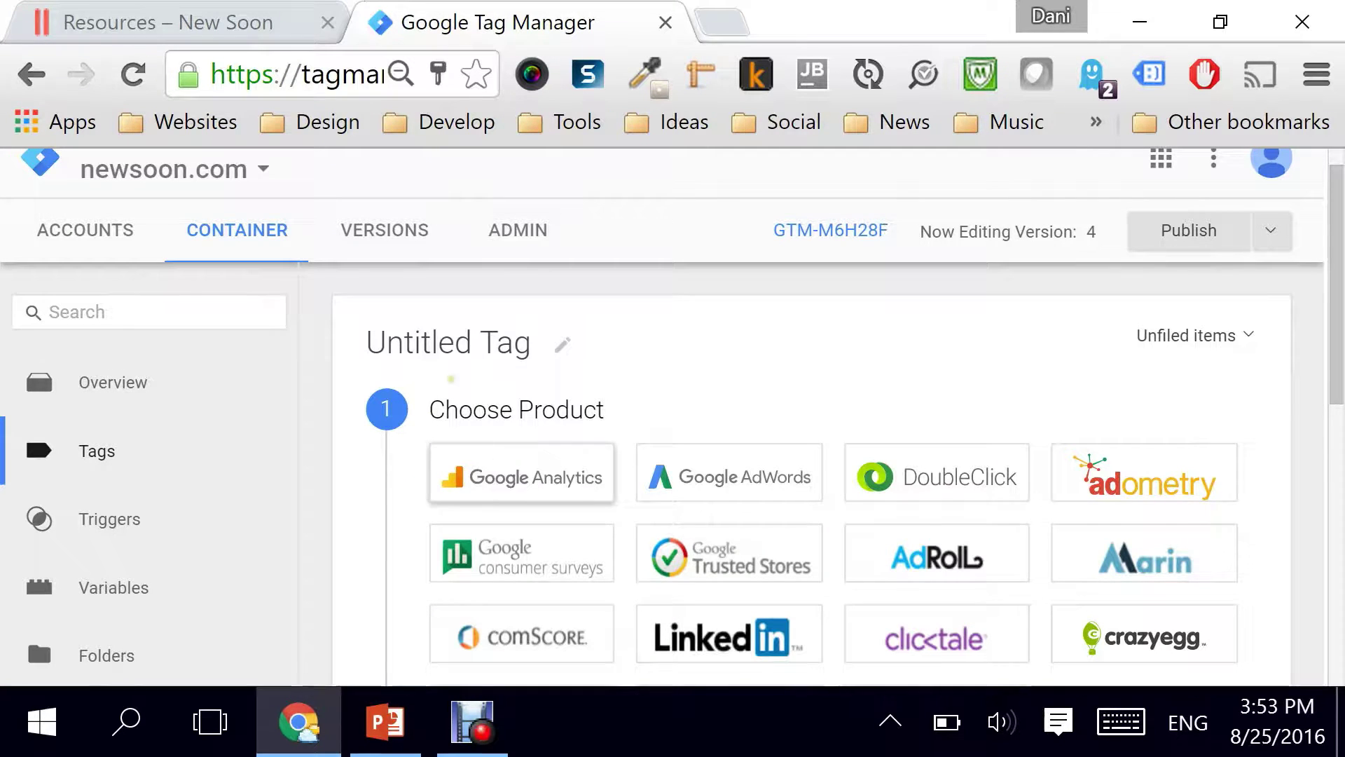
click(497, 343)
drag(474, 343, 352, 343)
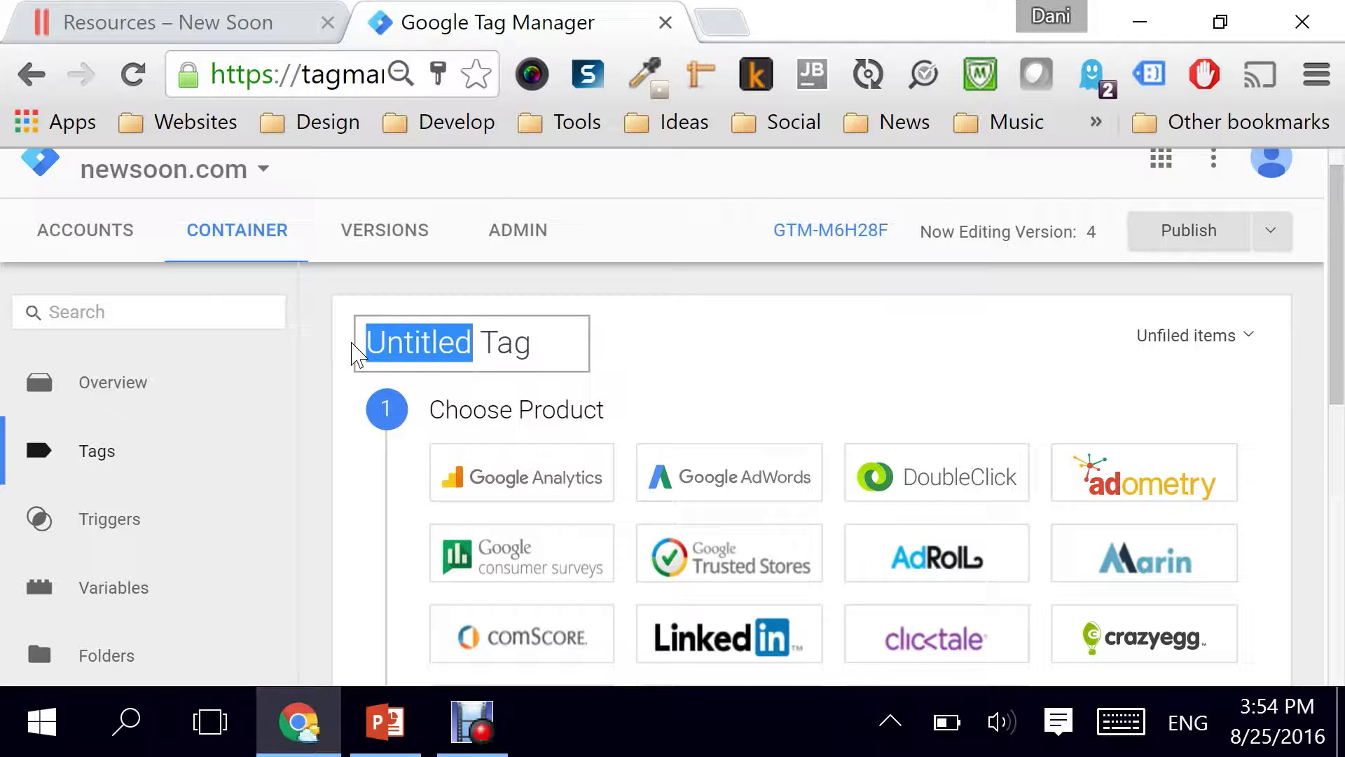
text(GAU)
key(Right)
key(Right)
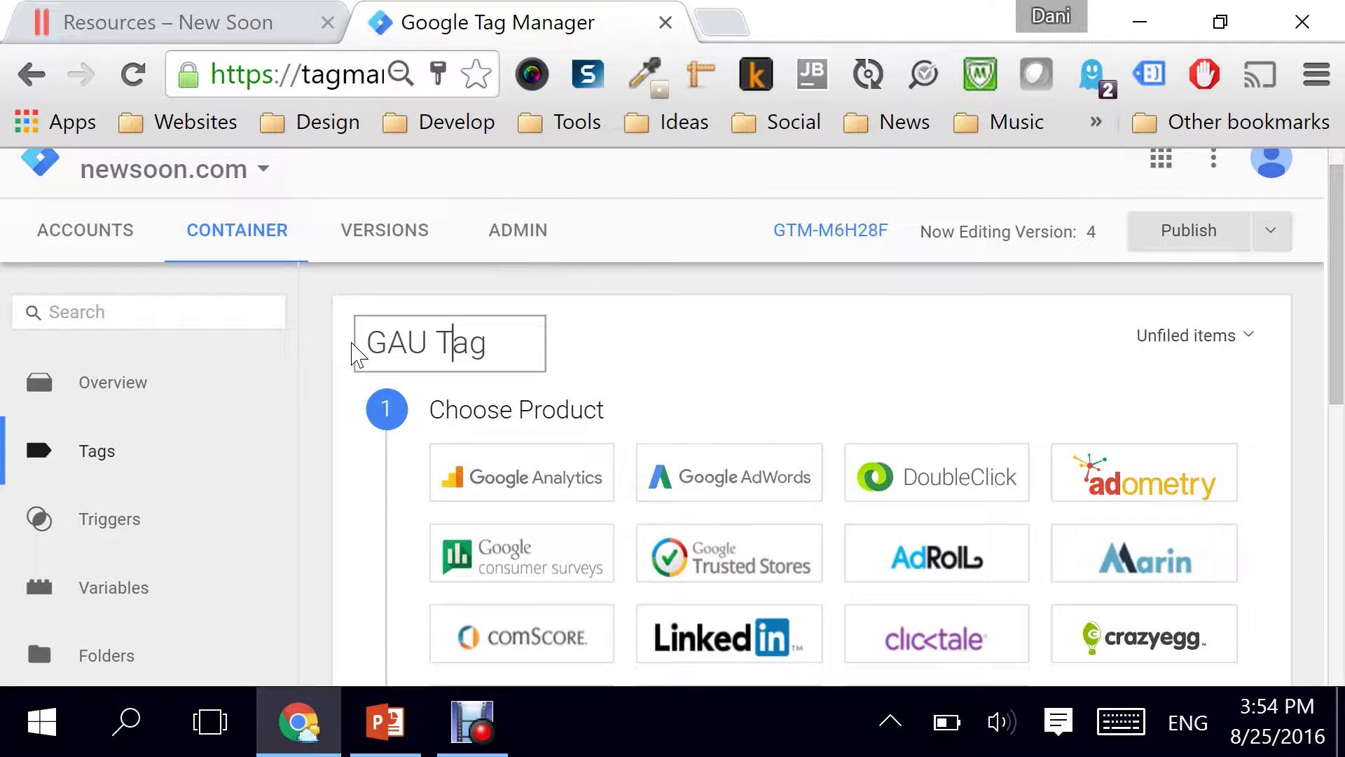
text(- )
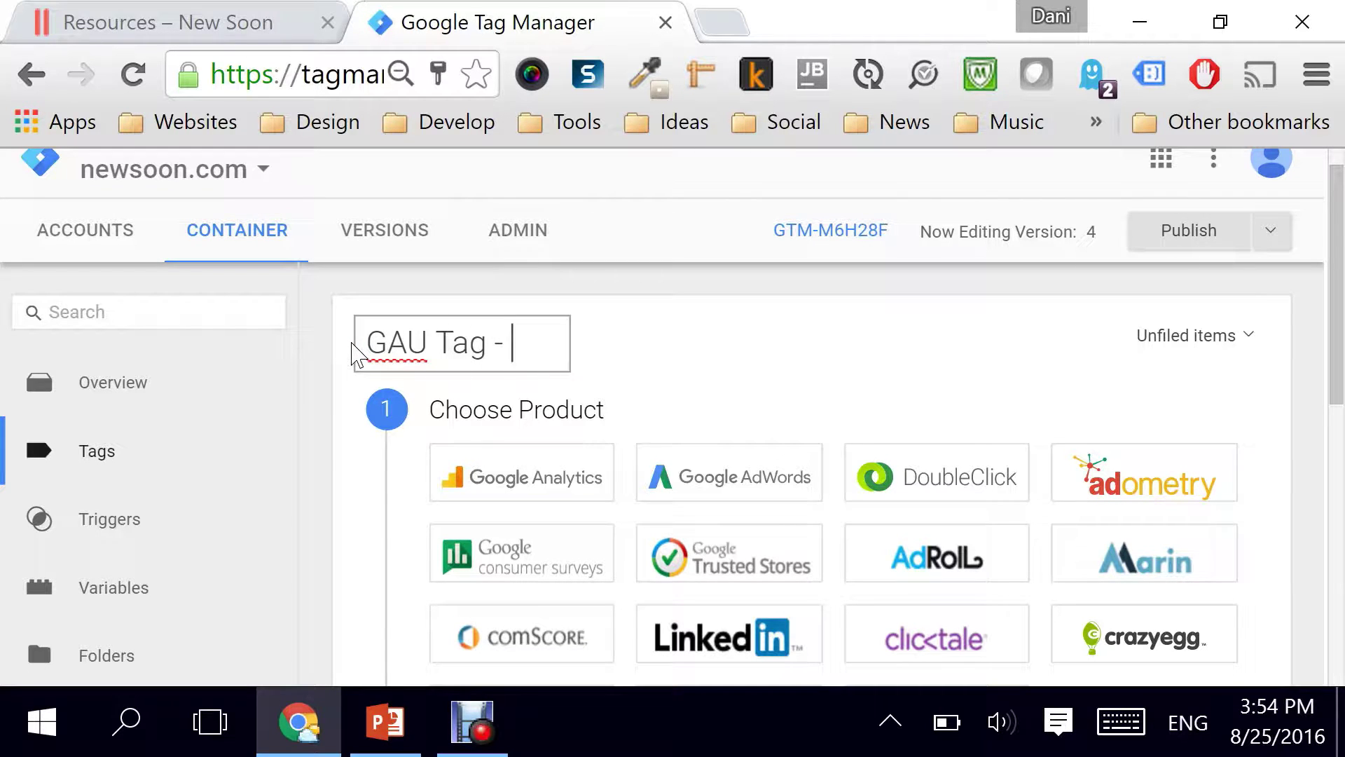
text(Downloa)
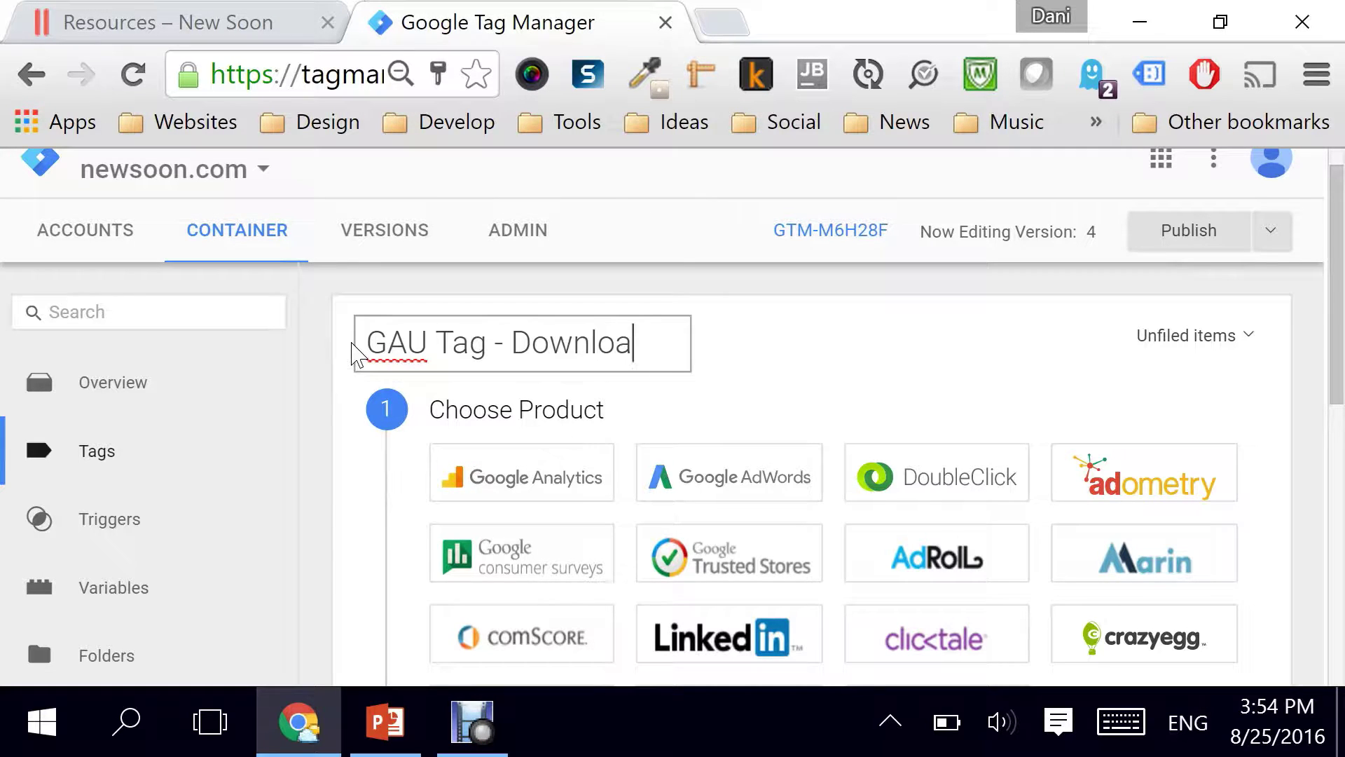
text(ds Word)
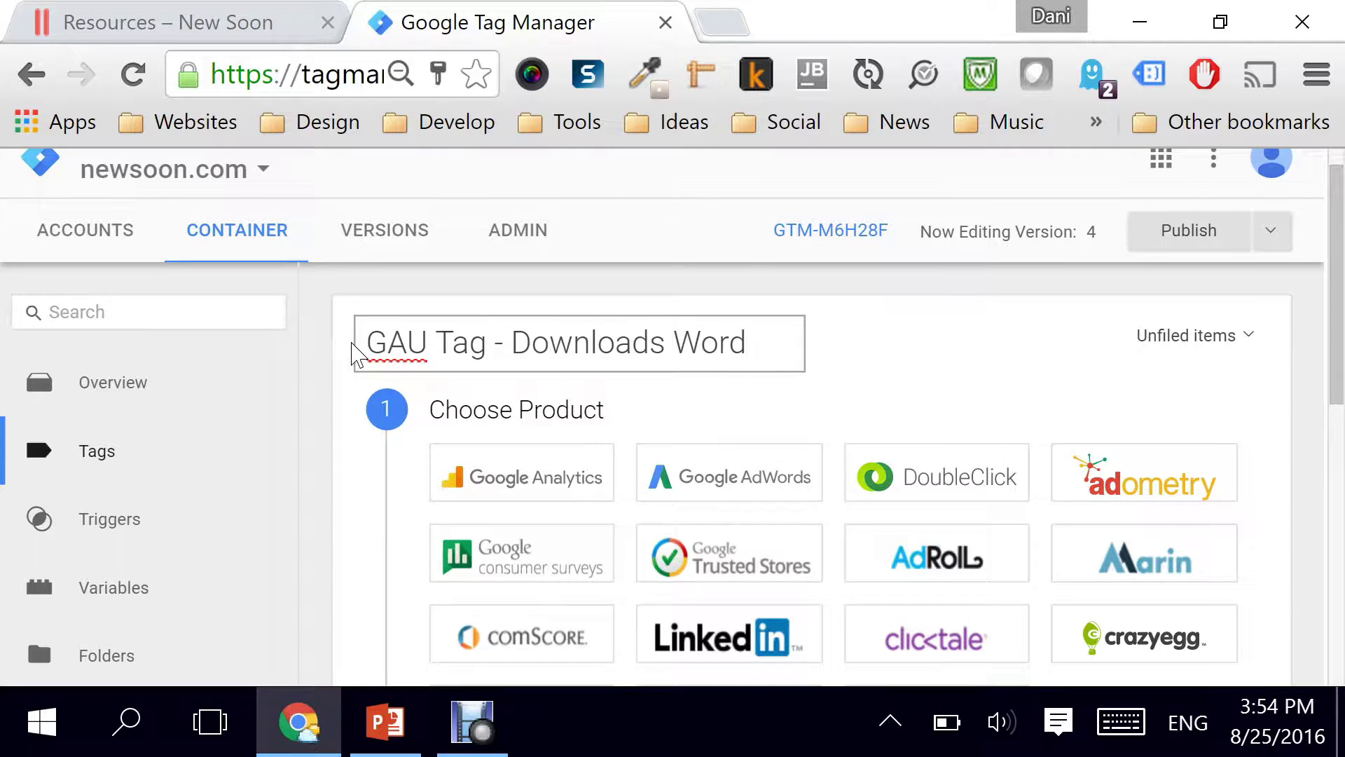
scroll(392, 421, down, 3)
Step: Make the tag Google Analytics Universal Analytics with Tracking ID {{gaTrackingID}} and Display Advertising Features enabled
click(491, 287)
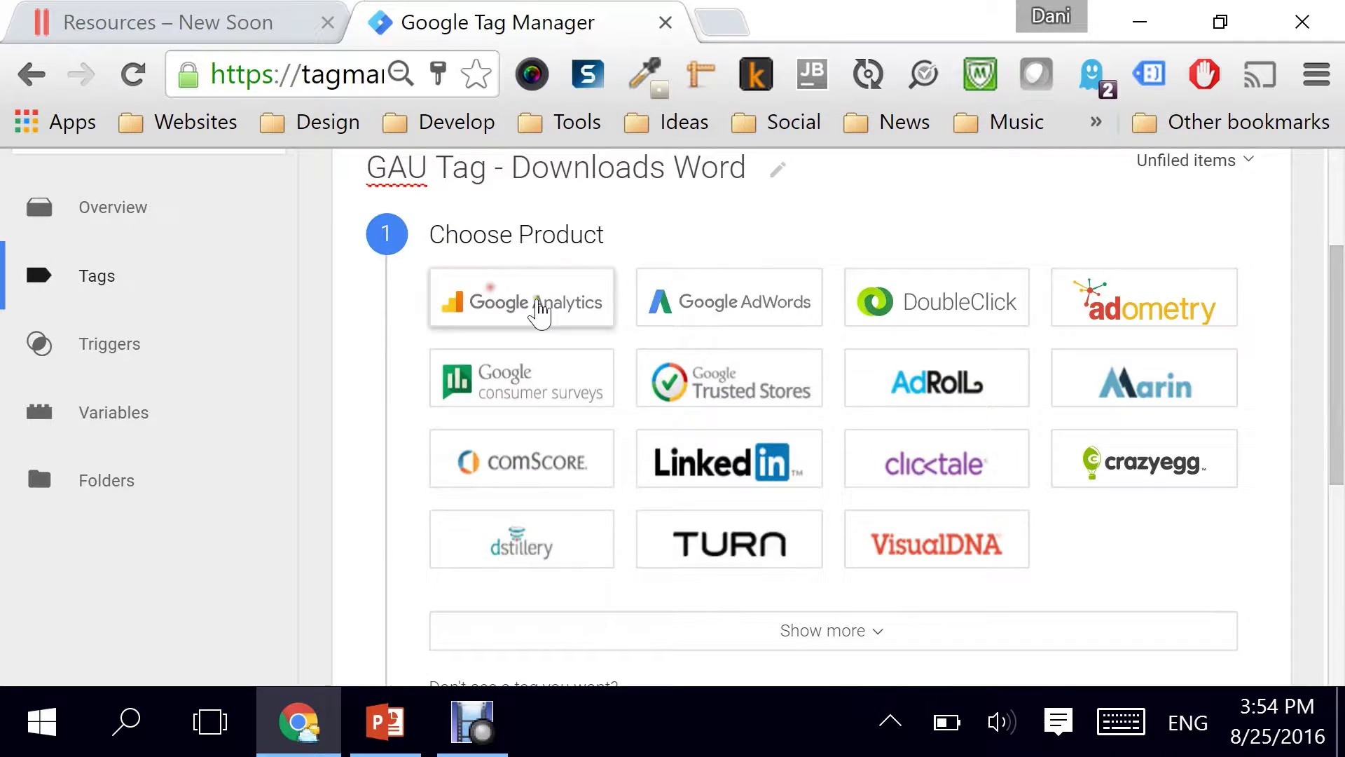
scroll(580, 339, down, 1)
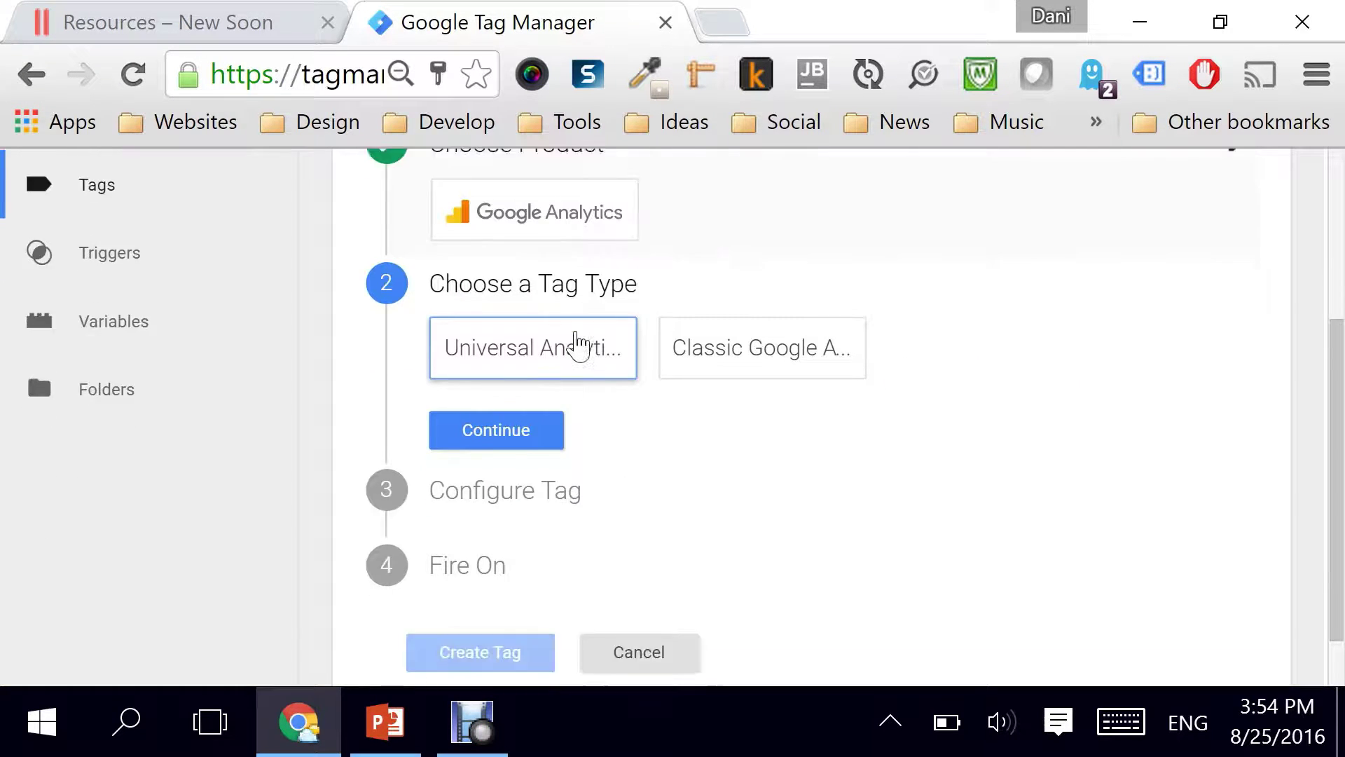
scroll(576, 344, down, 1)
click(514, 313)
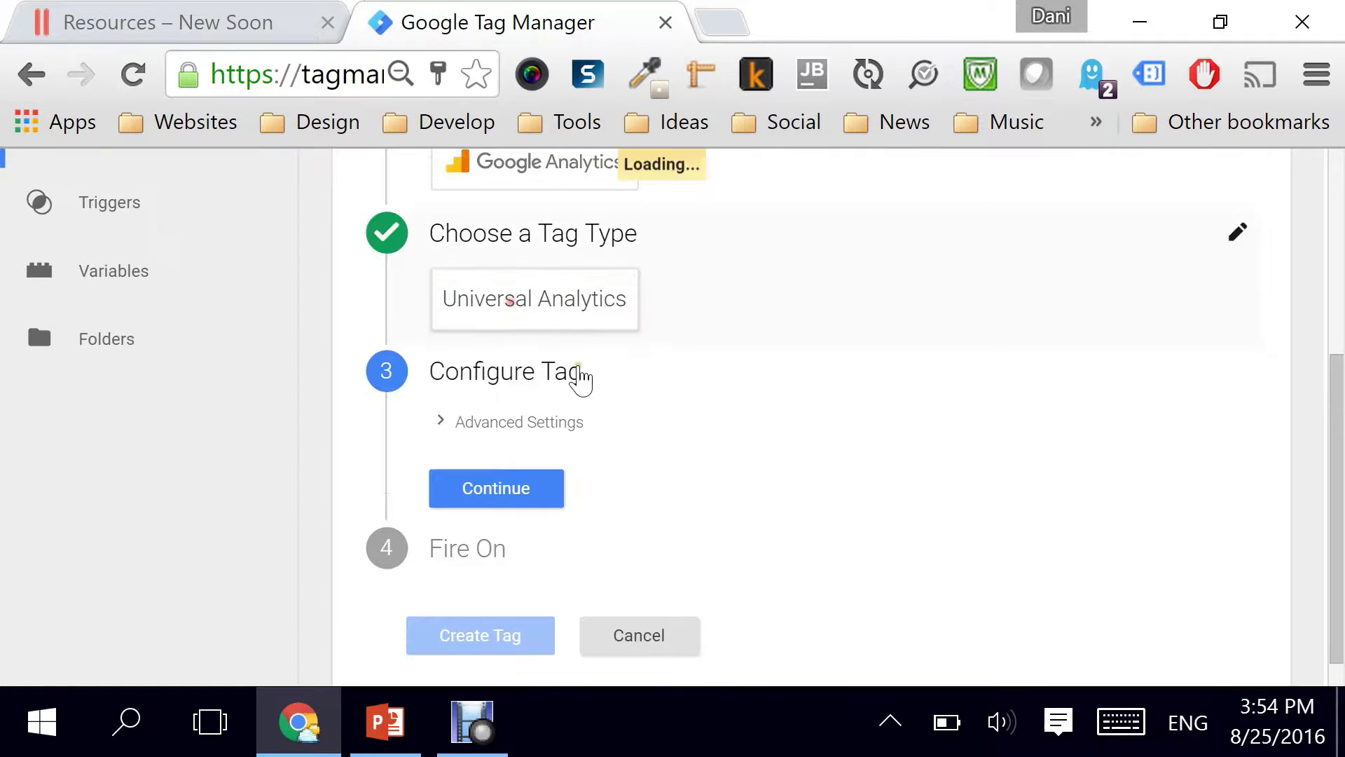
scroll(595, 393, down, 3)
click(452, 279)
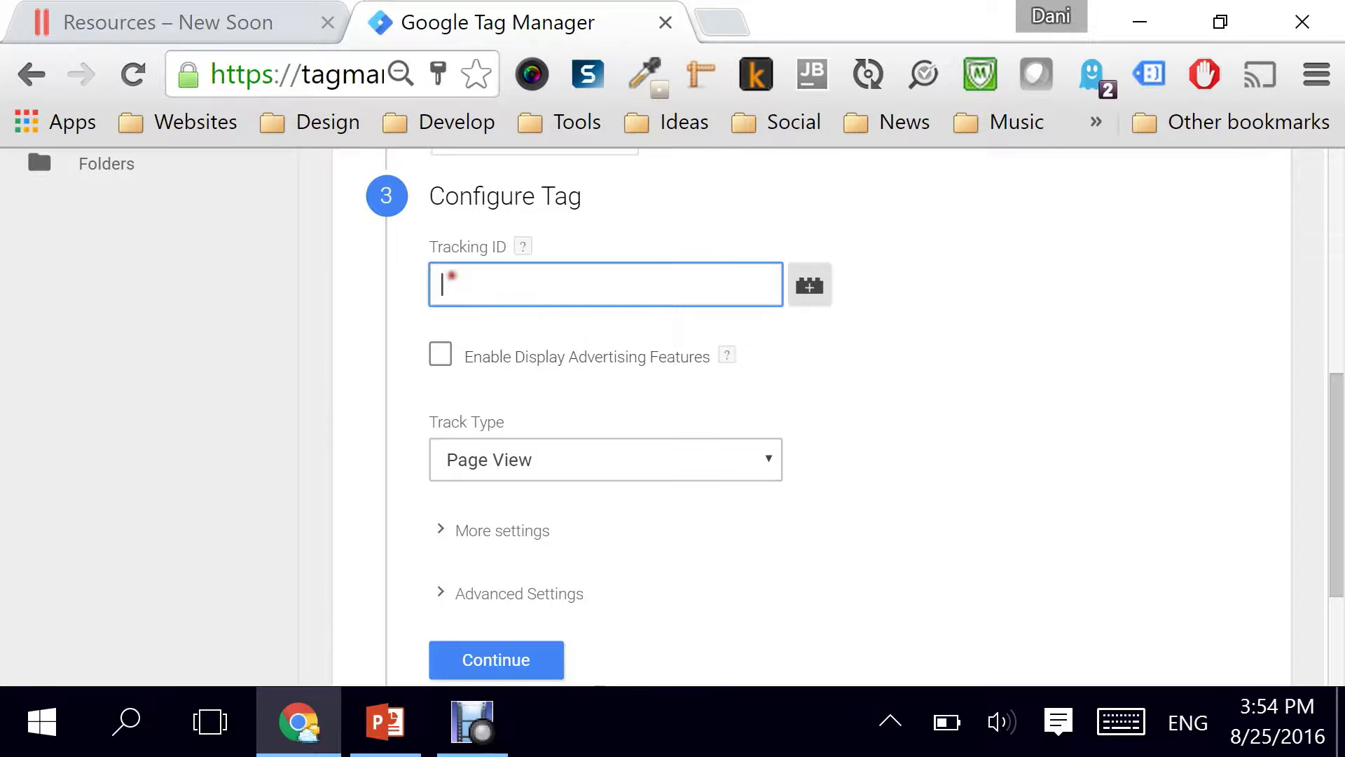
text({{ga)
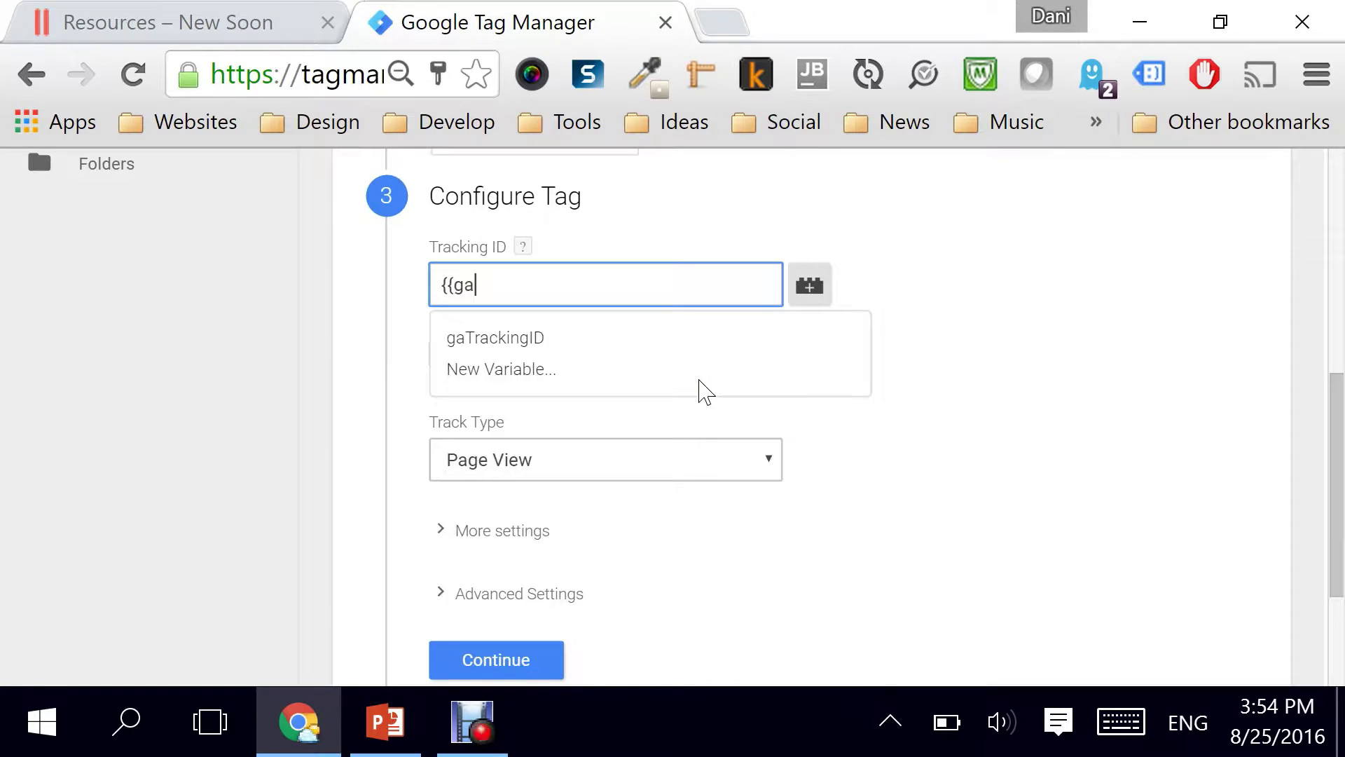
text(Tra)
click(525, 333)
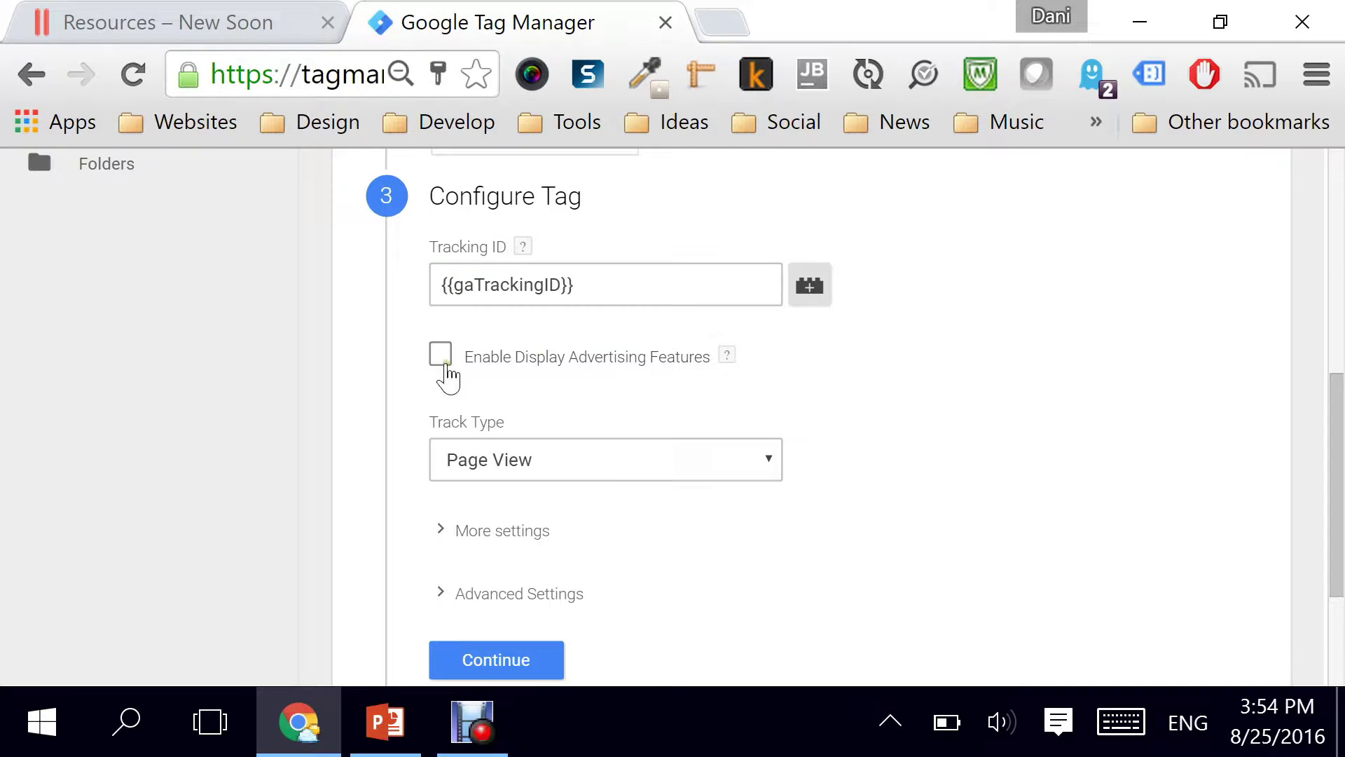
click(441, 359)
scroll(603, 415, down, 3)
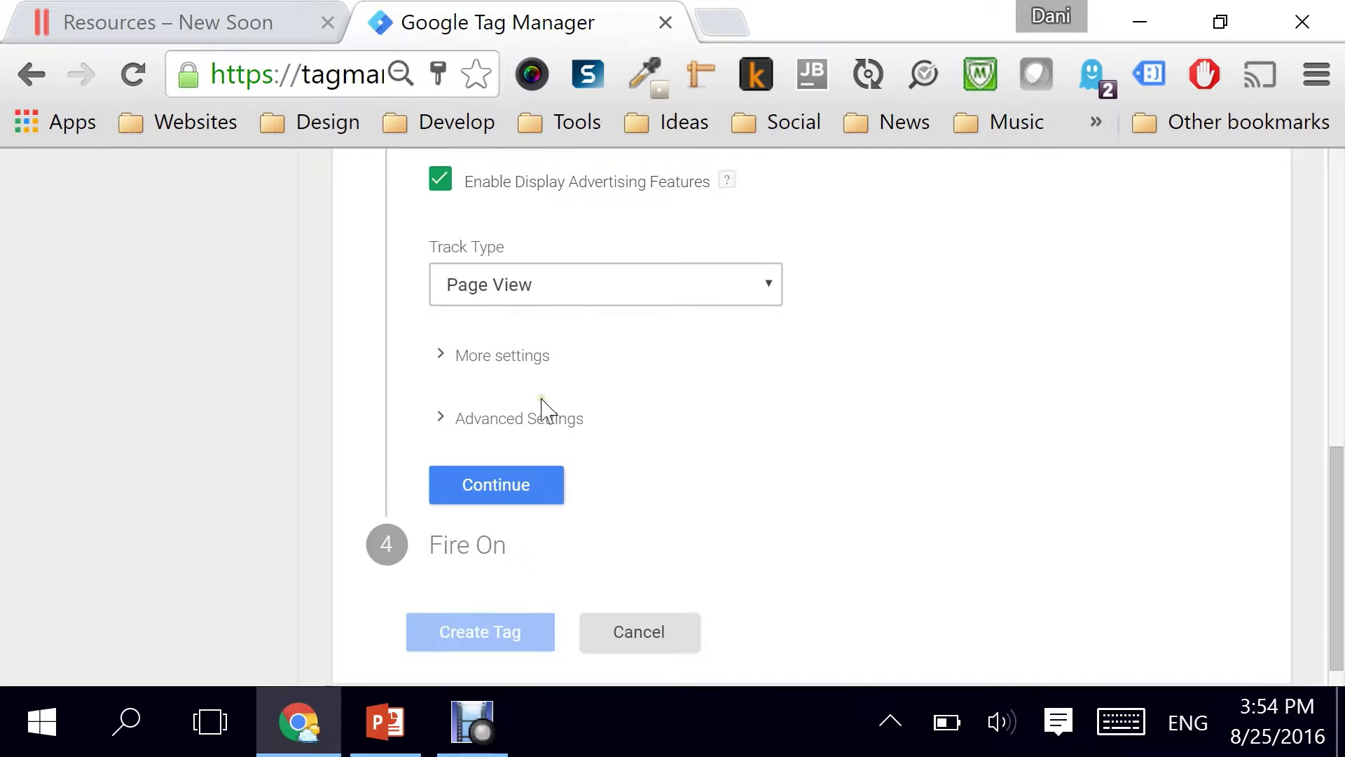
Step: Set the track type to Event with Category 'Downloads' and Action 'Word Downloads'
click(536, 294)
click(511, 347)
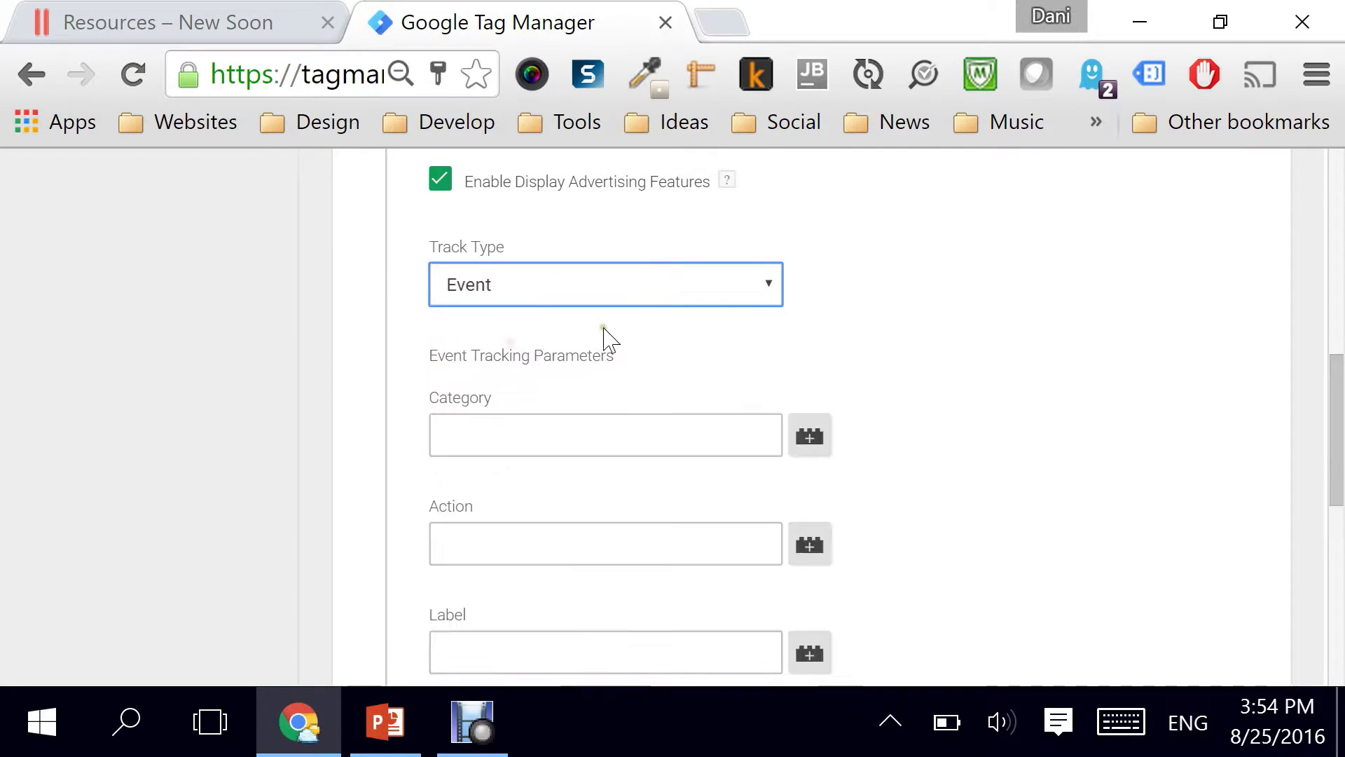
scroll(639, 335, down, 3)
click(488, 261)
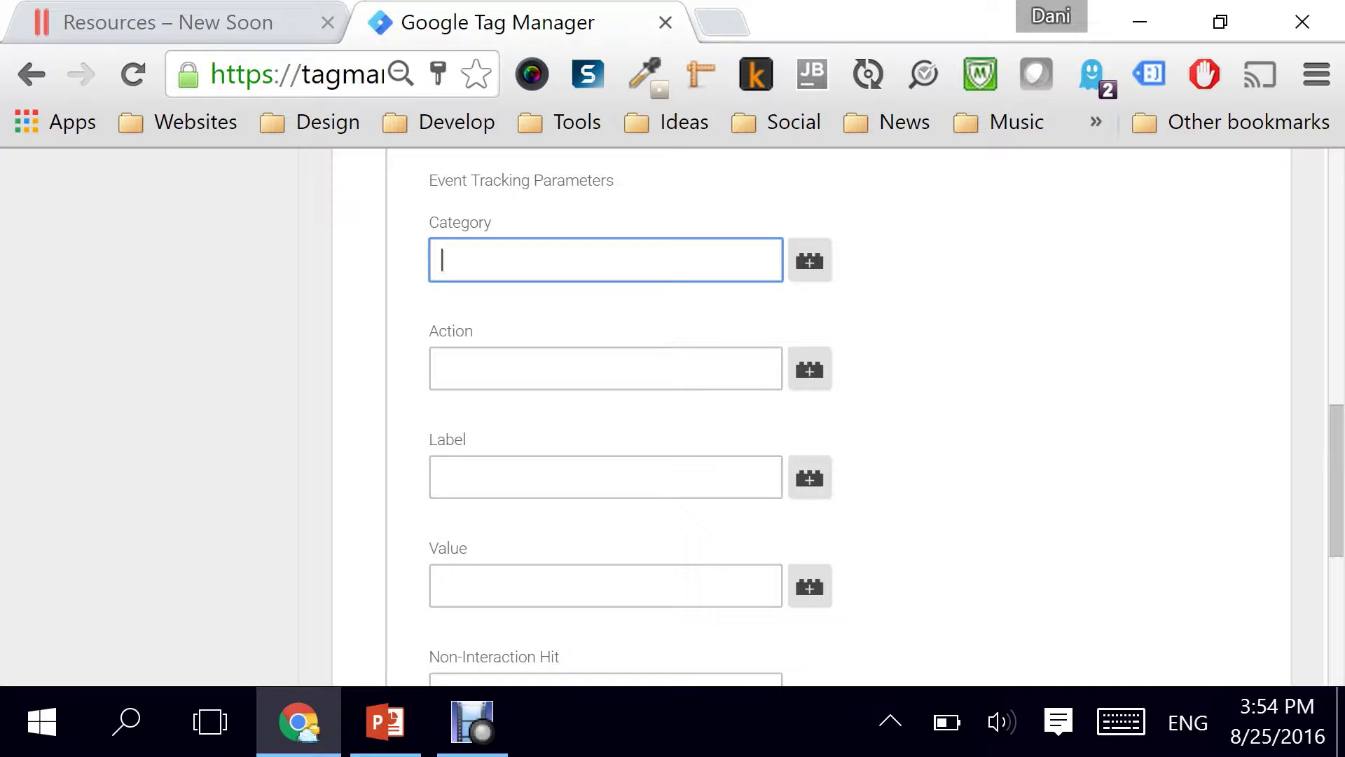
text(Downloads)
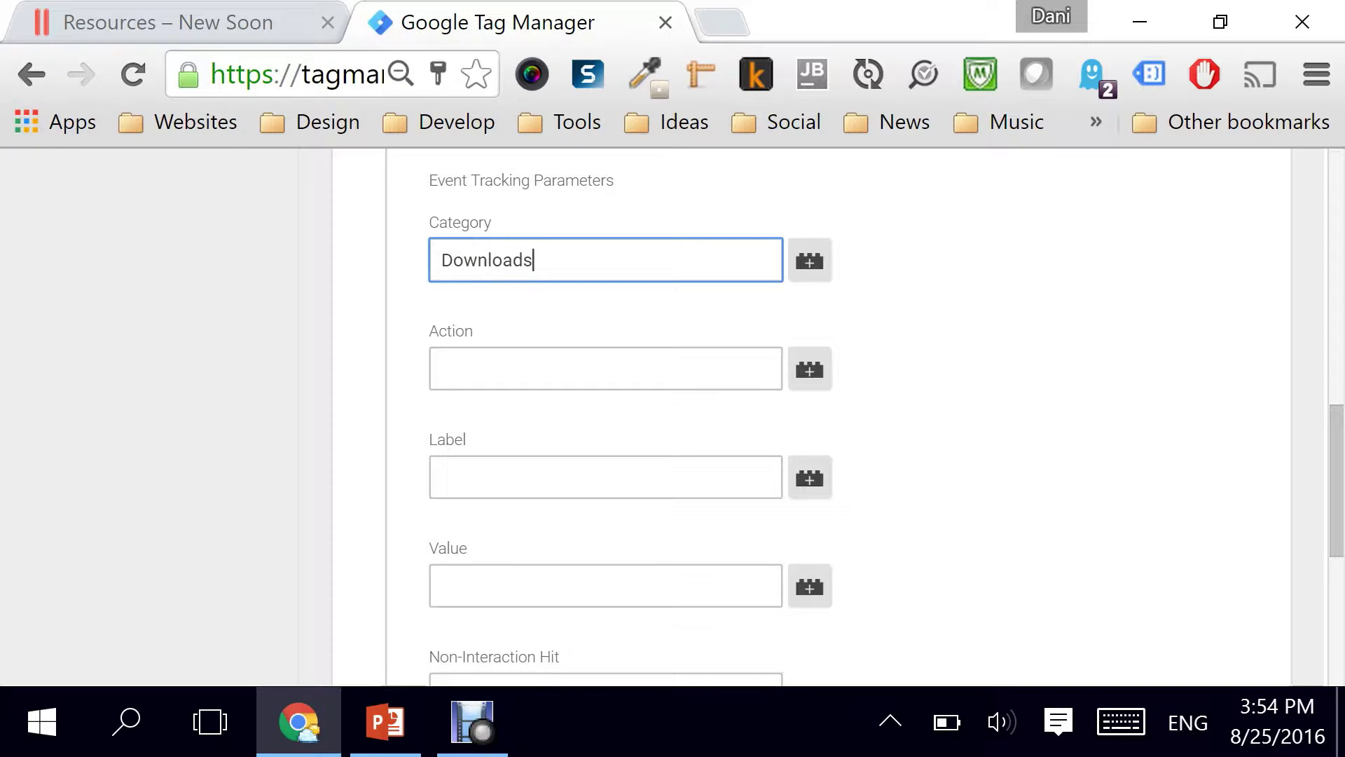
click(493, 358)
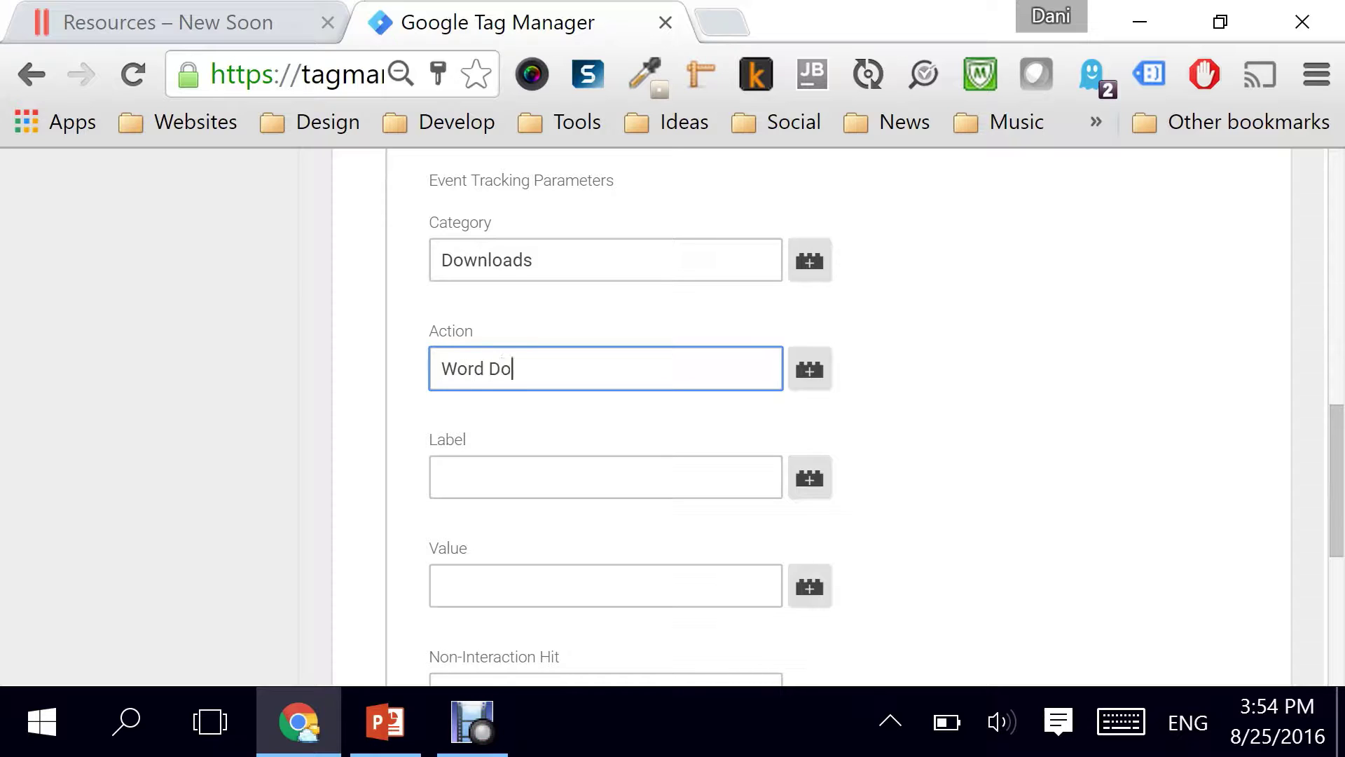
text(Word Downloads)
Step: Set the event Label to {{Click Text}} and Non-Interaction Hit to True, then continue
click(501, 481)
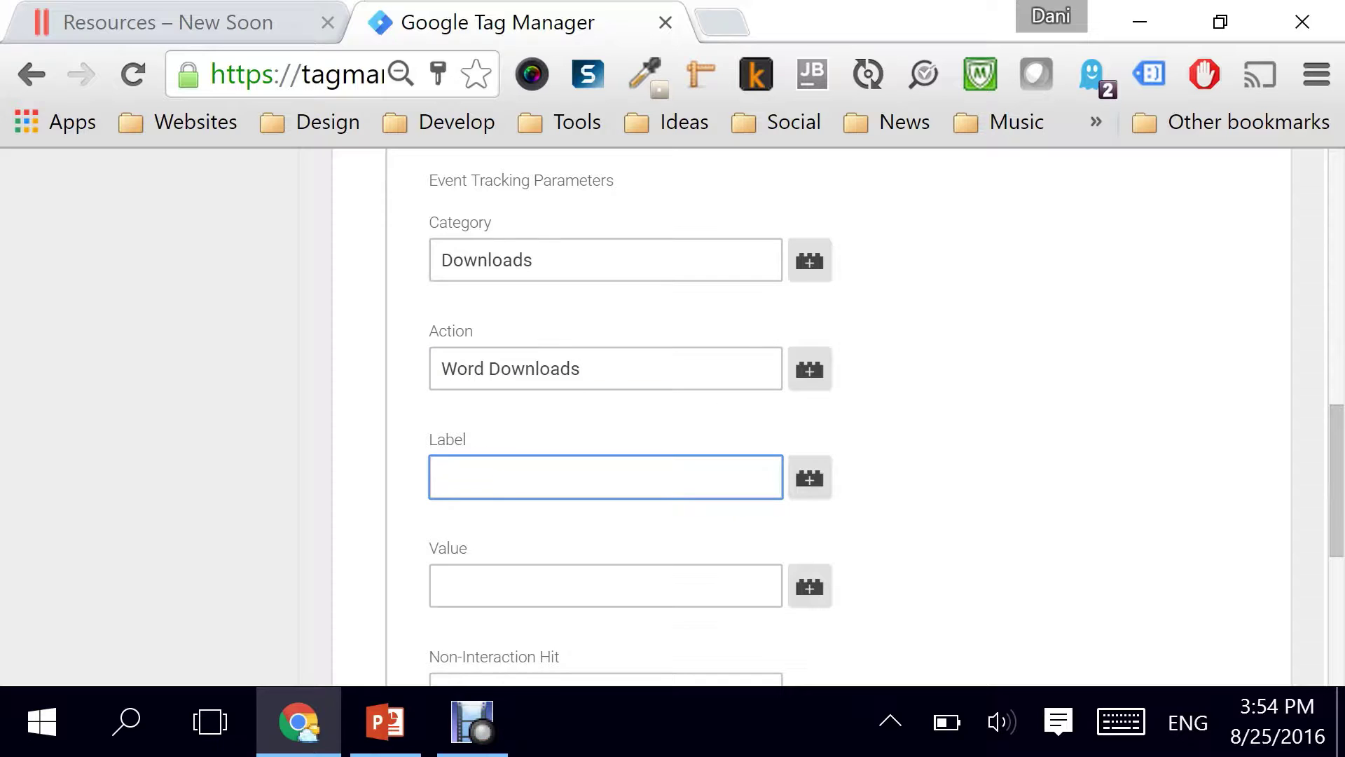
text({{)
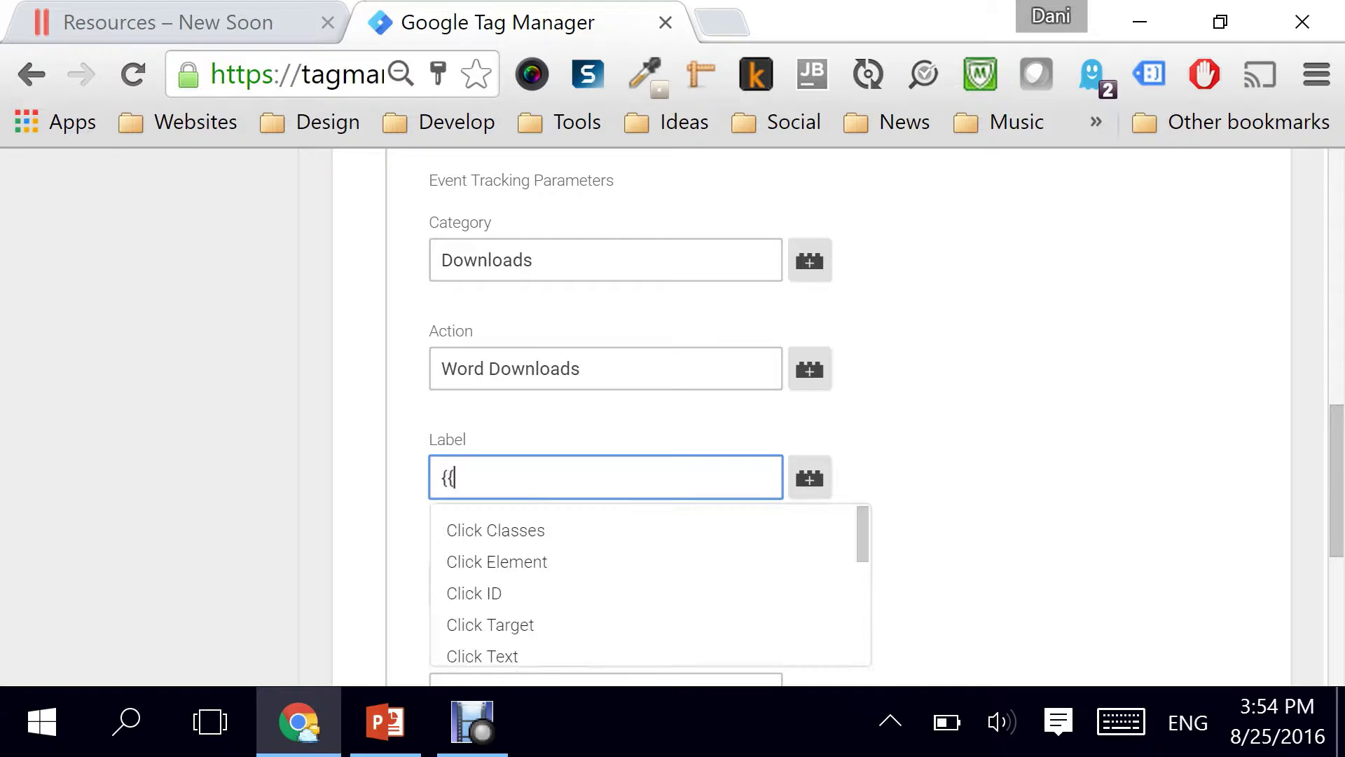
text( Click)
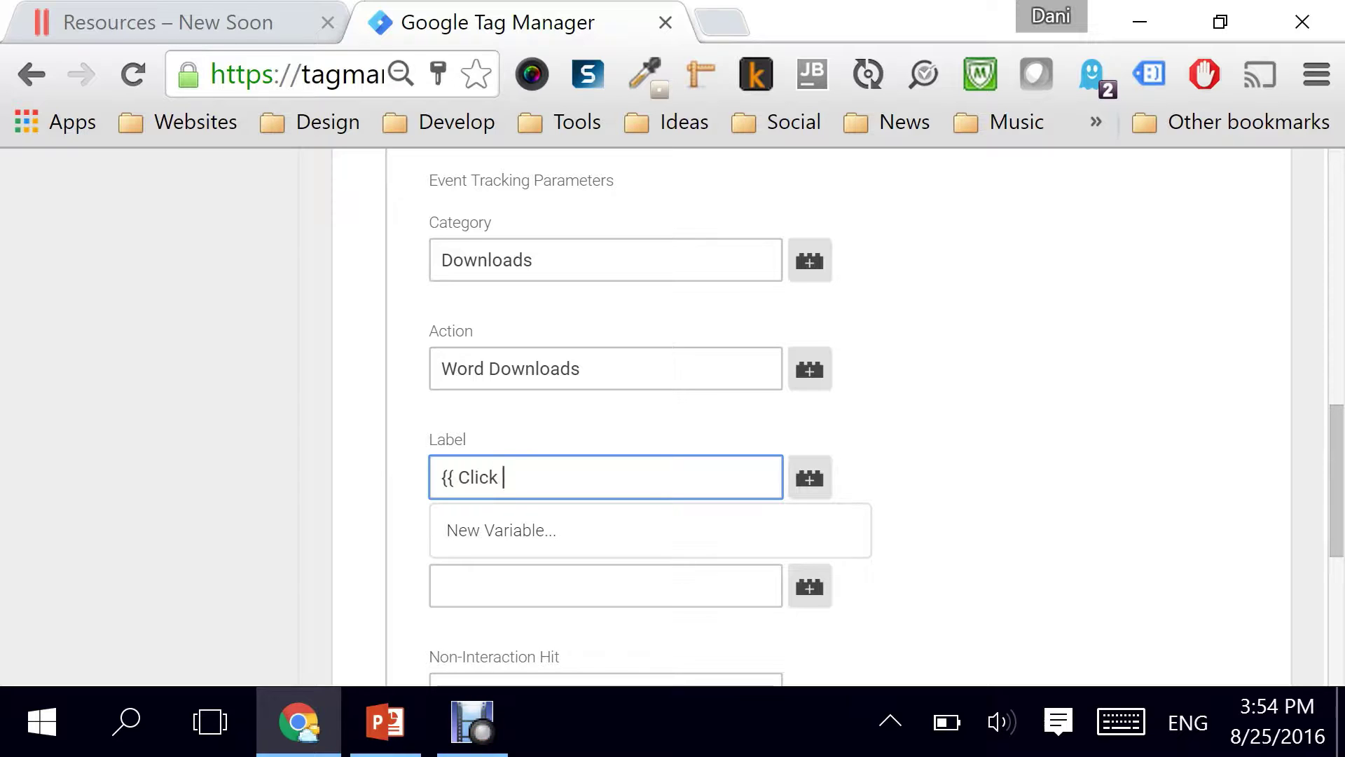
key(BackSpace)
key(BackSpace)
key(BackSpace)
key(BackSpace)
key(BackSpace)
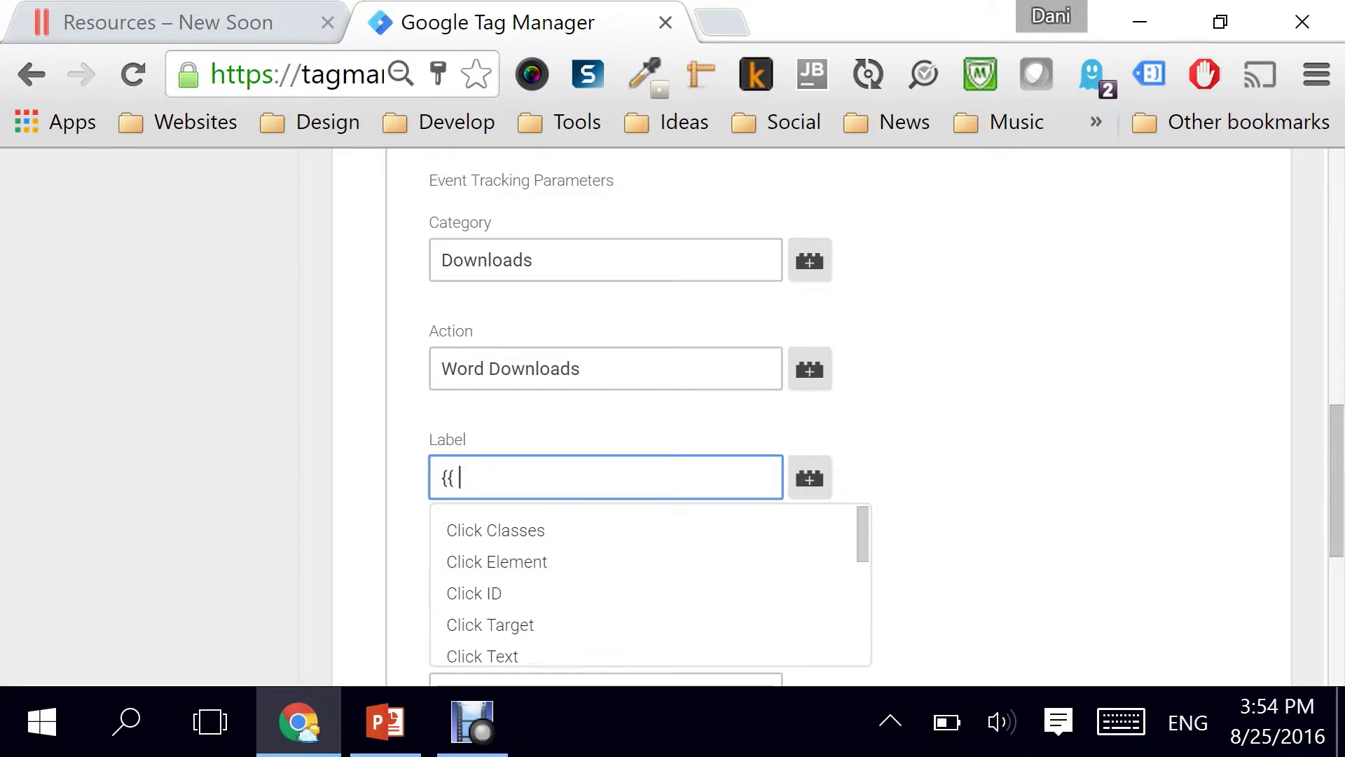
click(492, 654)
scroll(348, 491, down, 2)
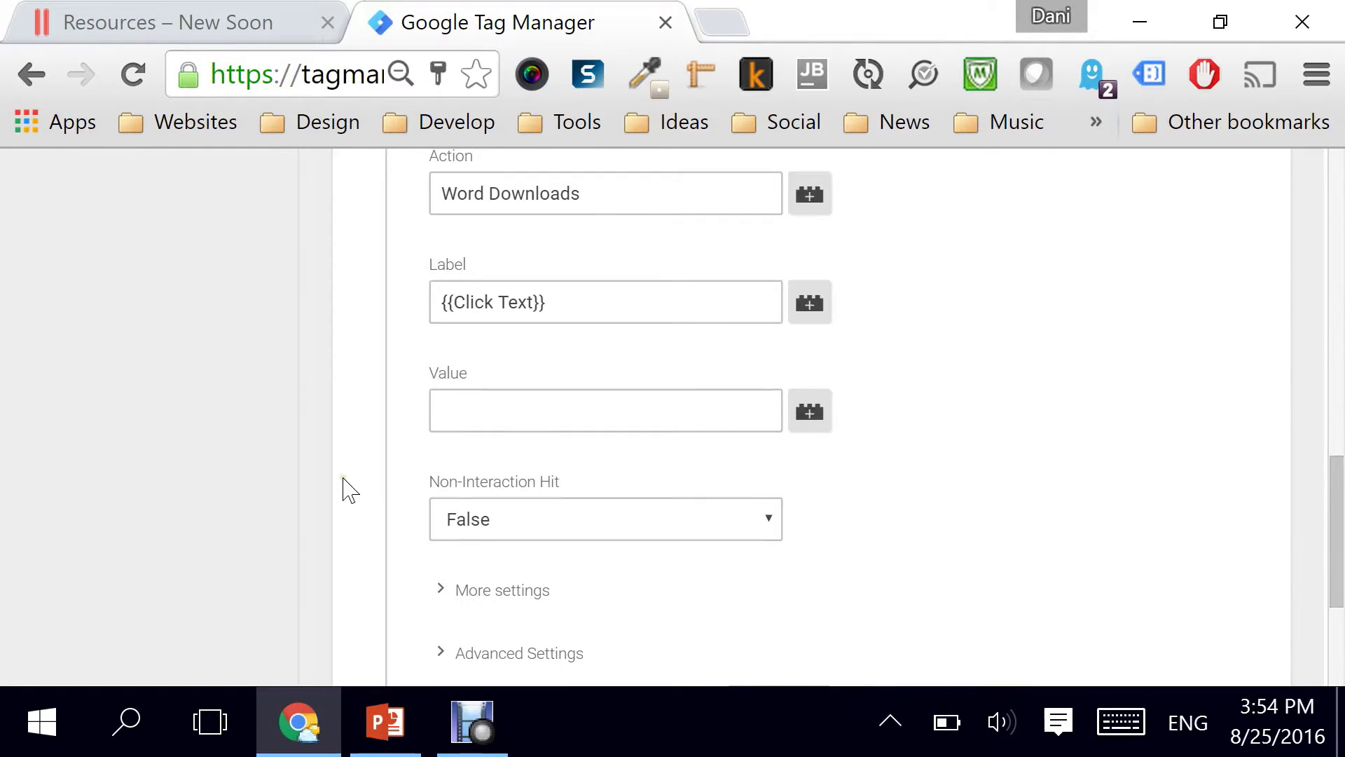
scroll(347, 487, down, 2)
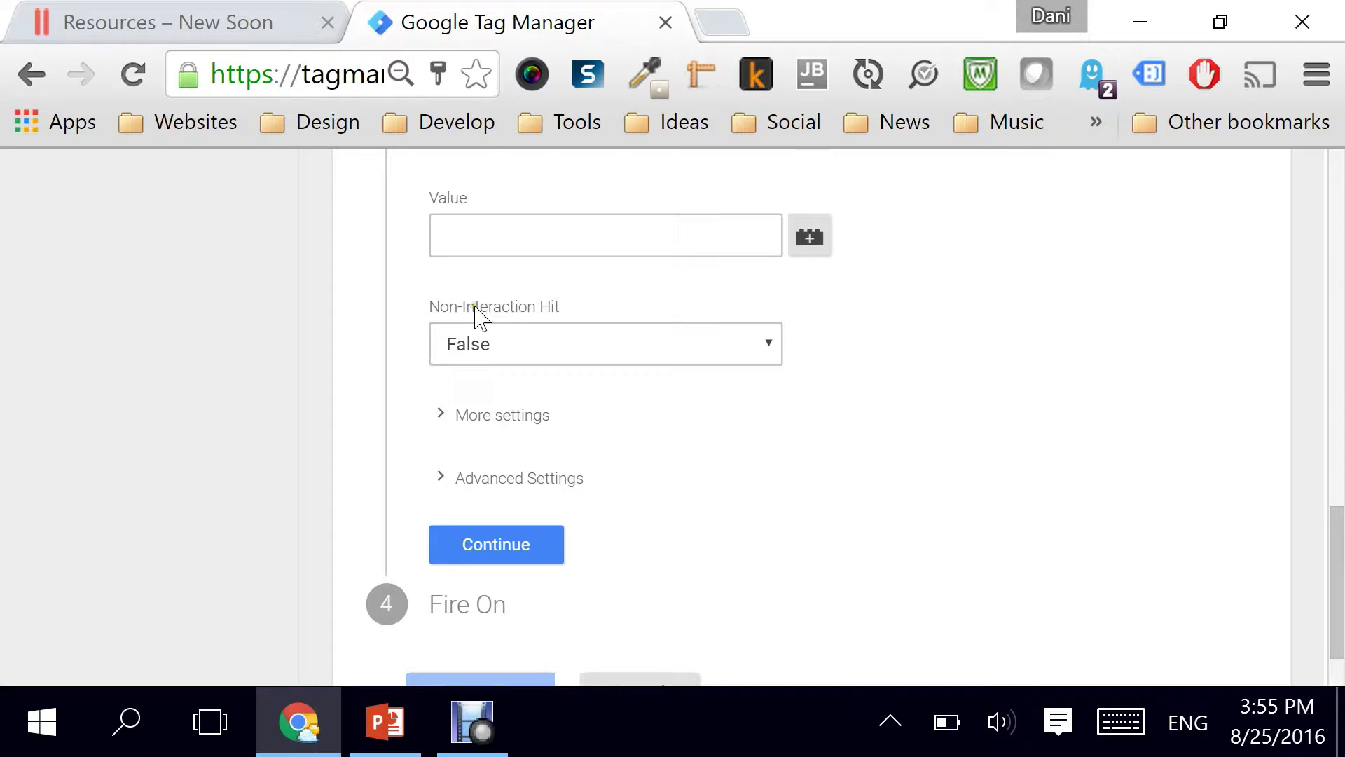
click(504, 350)
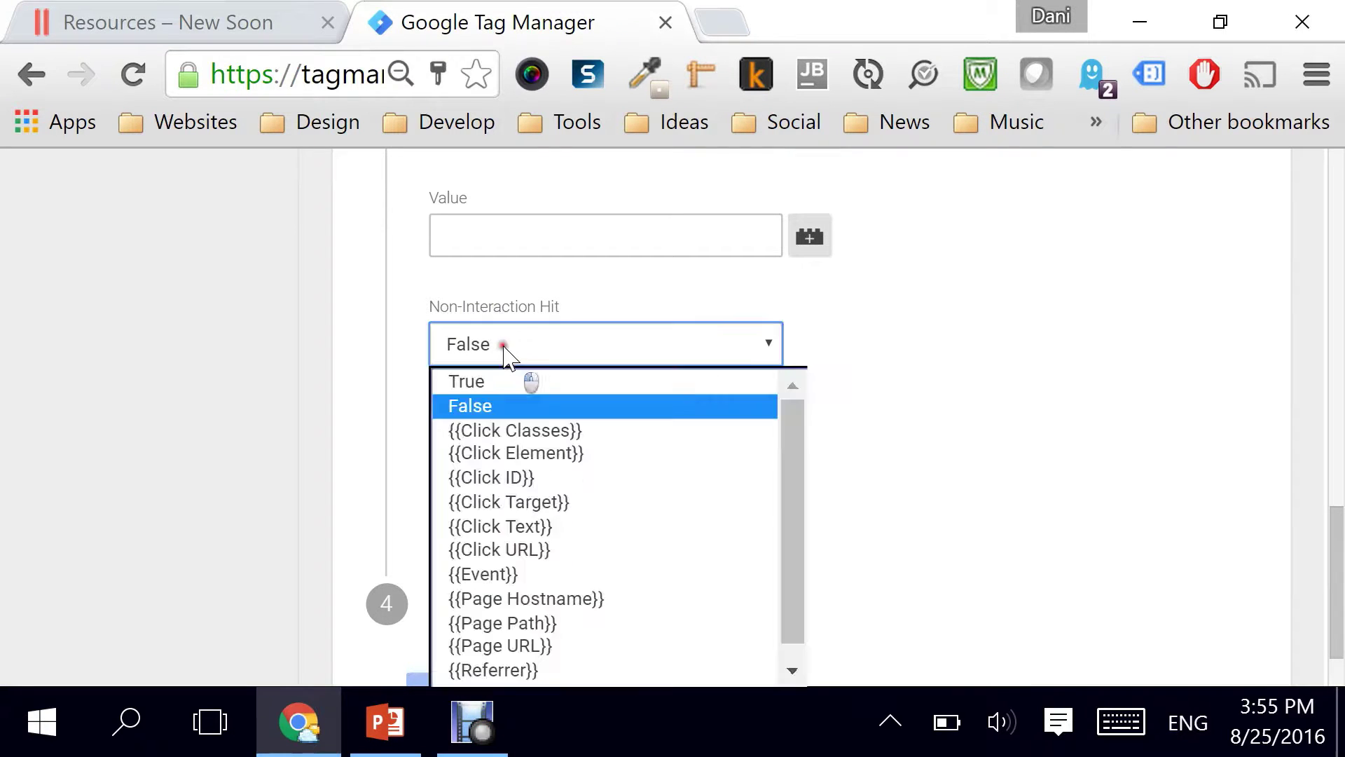
click(497, 381)
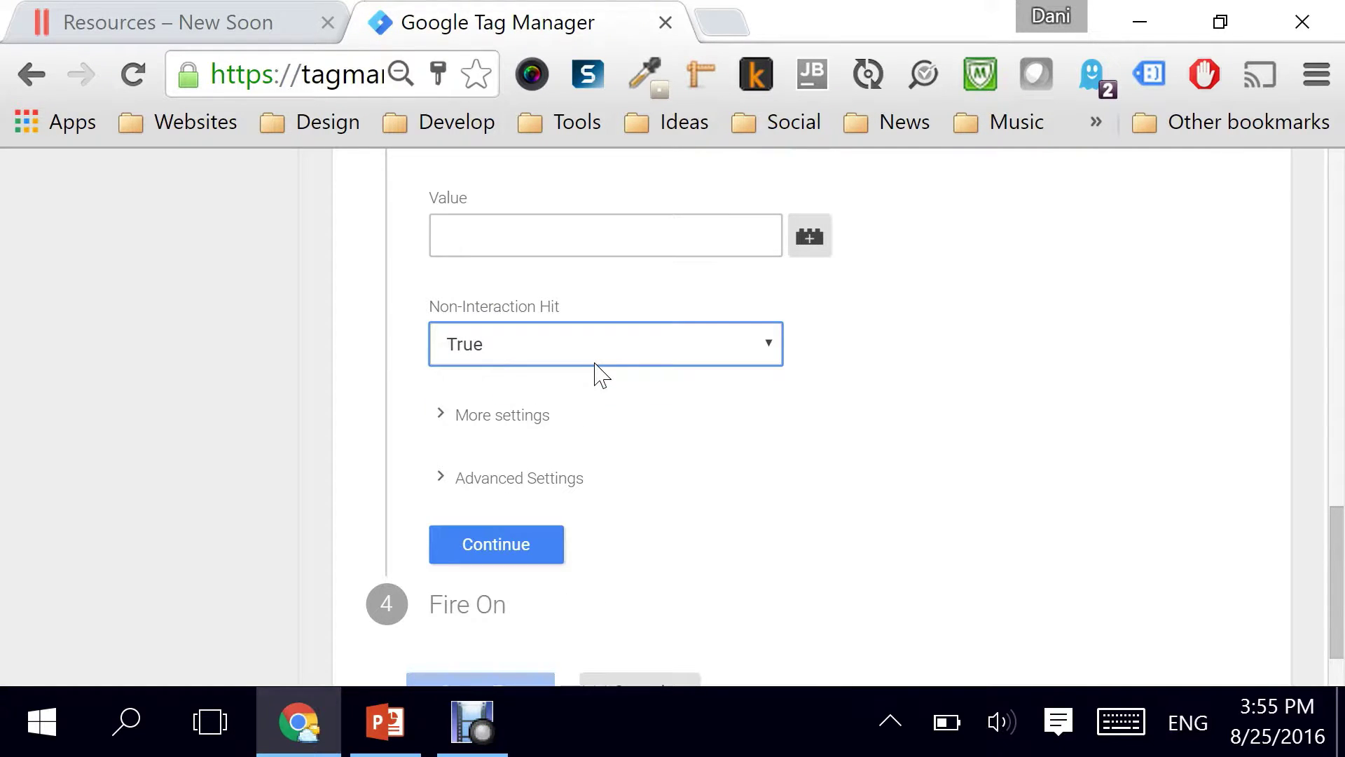
scroll(595, 374, down, 2)
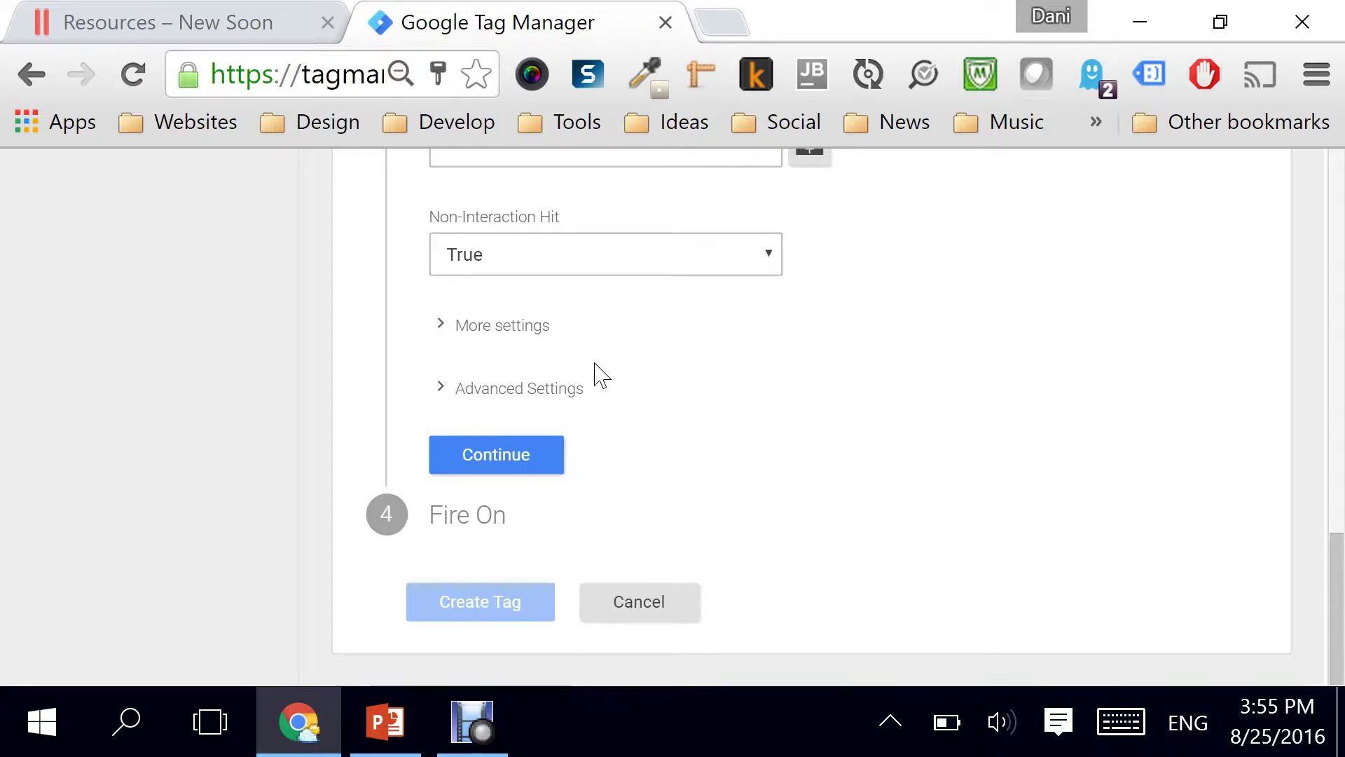
click(495, 457)
Step: Choose a Click trigger to list the existing PDF and Mp3 Click URL triggers
scroll(654, 451, down, 4)
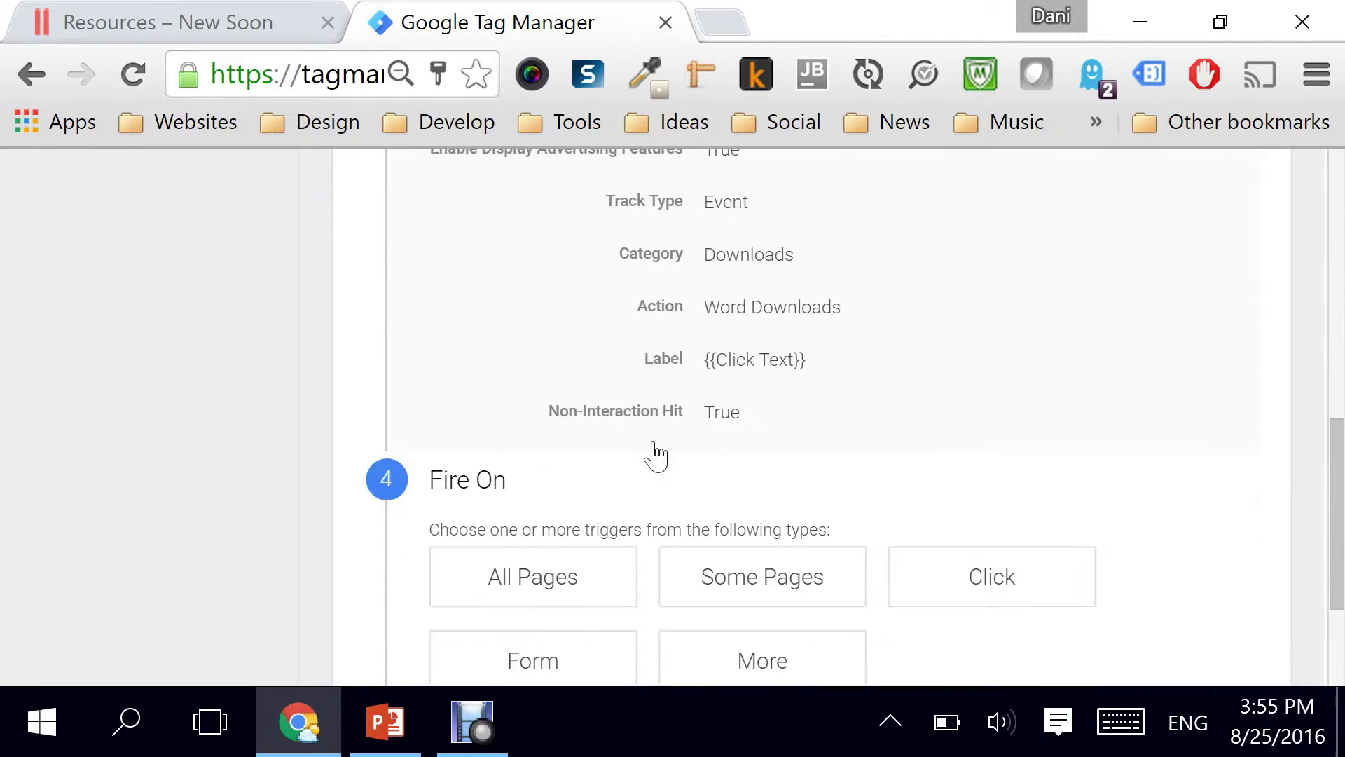
scroll(657, 455, down, 4)
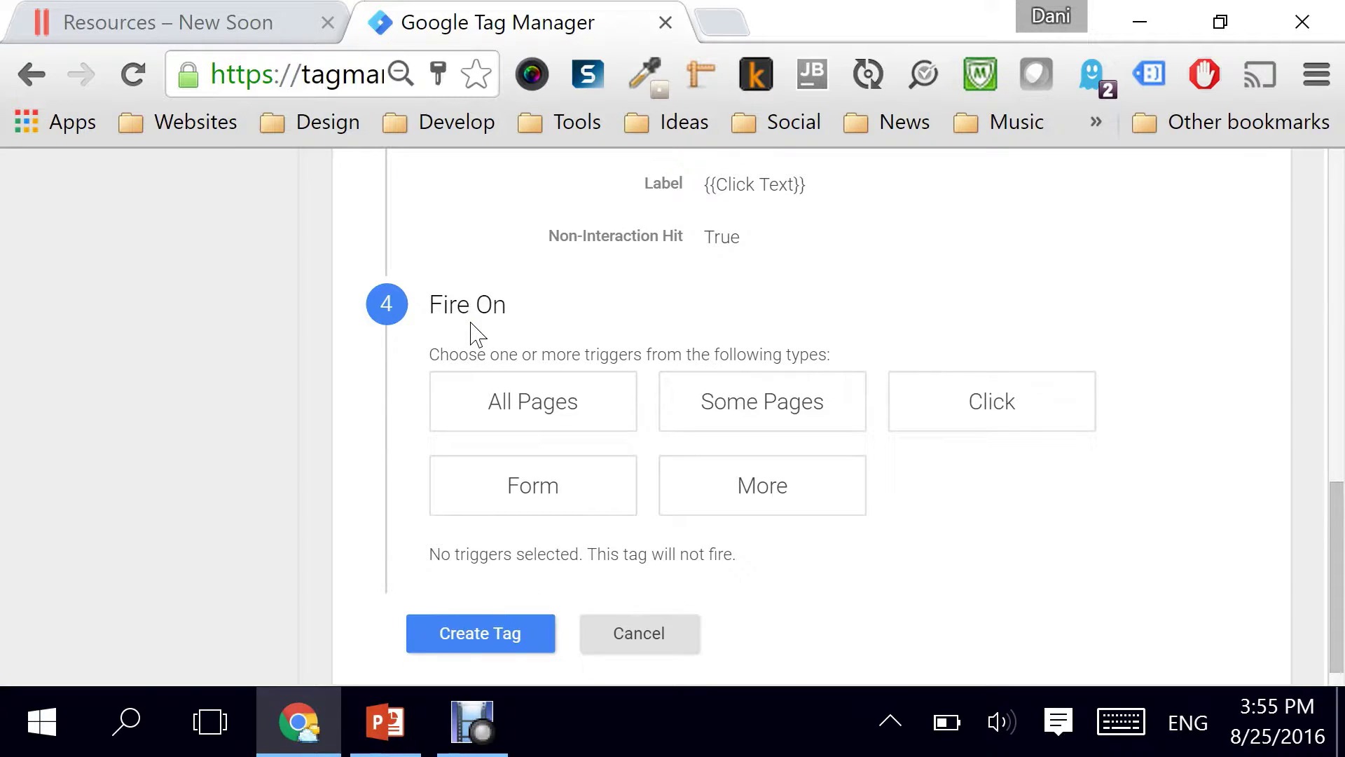
click(976, 419)
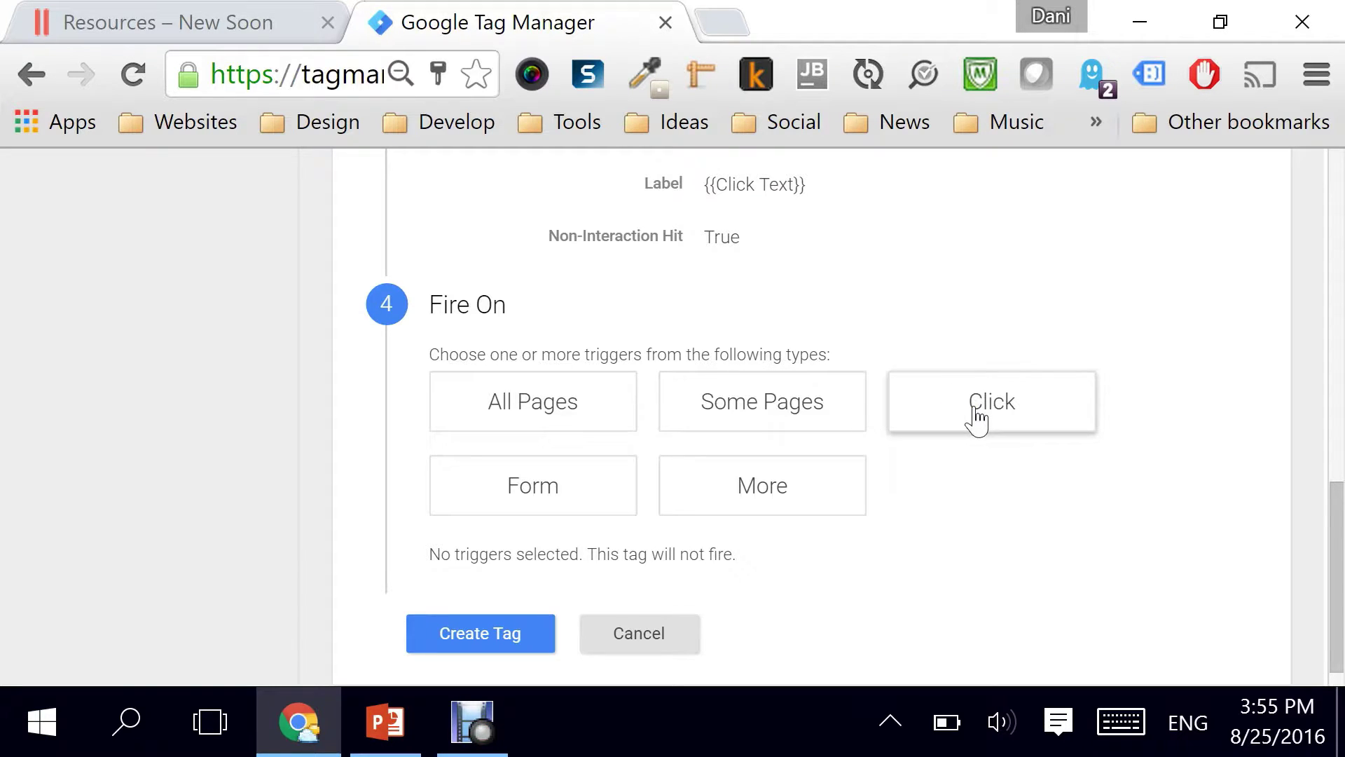
click(975, 418)
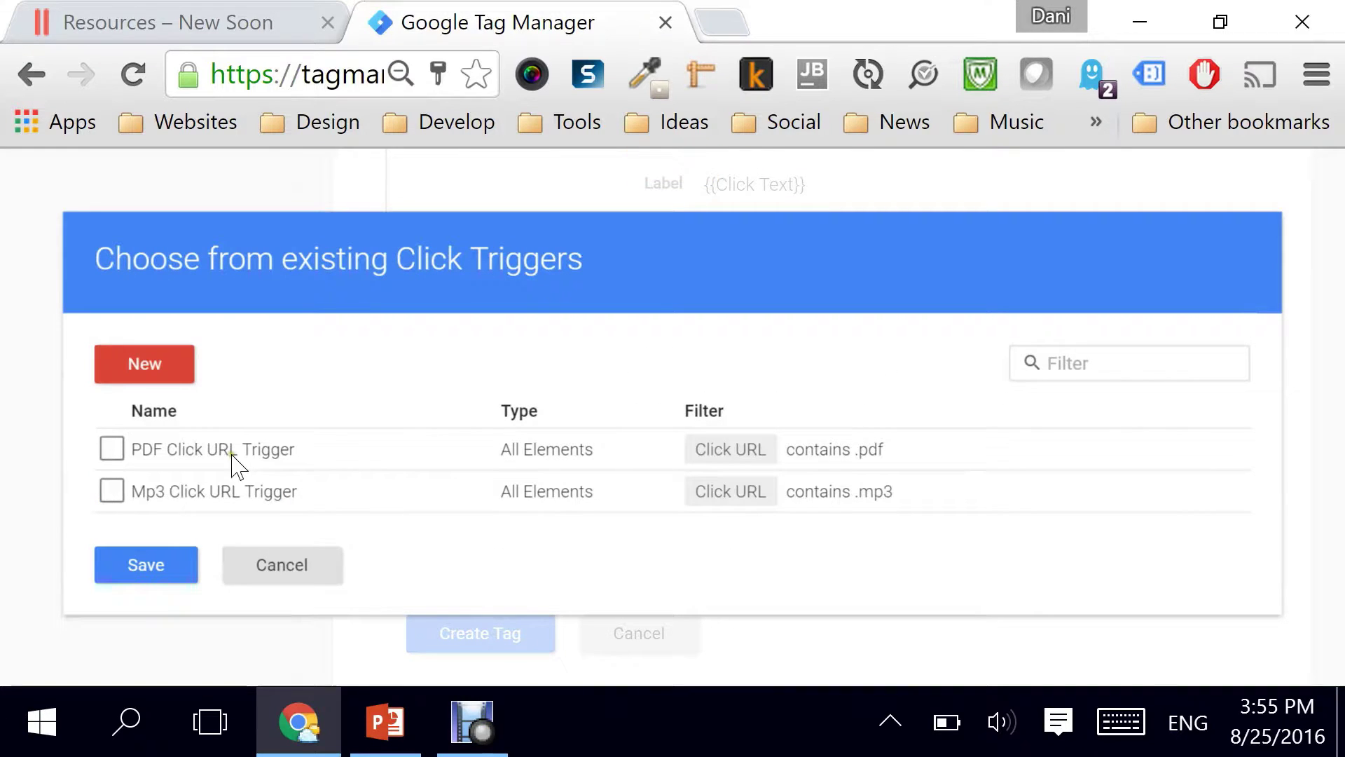
Step: Create a new trigger named 'Word Click URL Trigger'
click(144, 365)
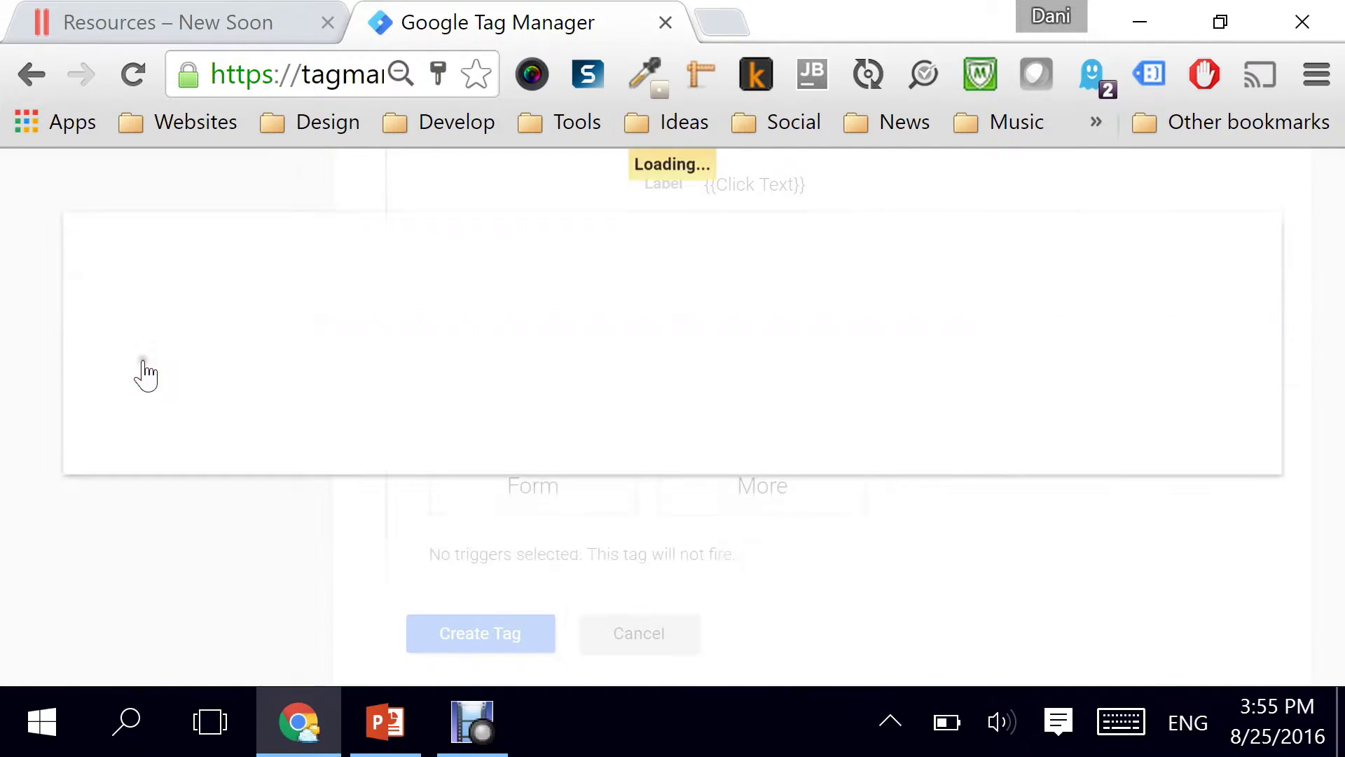
click(229, 374)
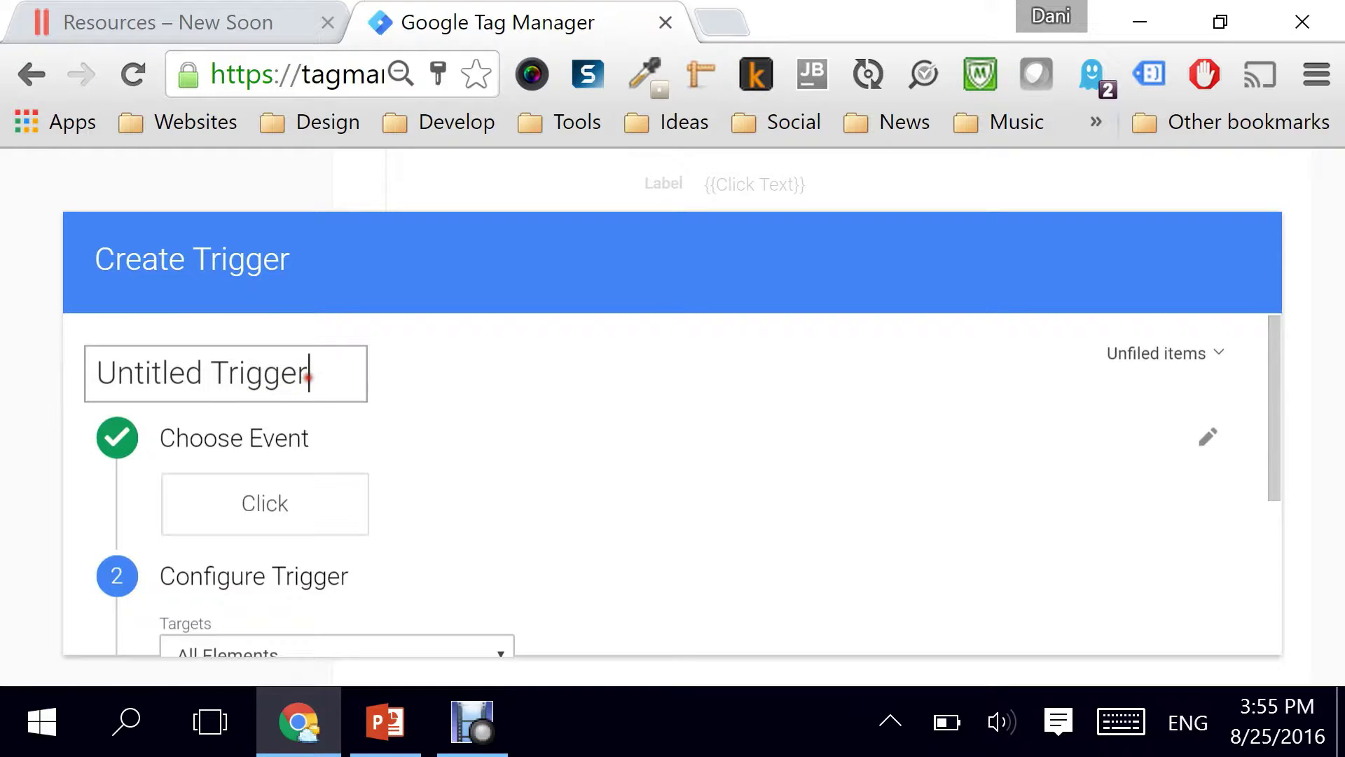
key(ctrl+a)
click(264, 374)
double_click(130, 373)
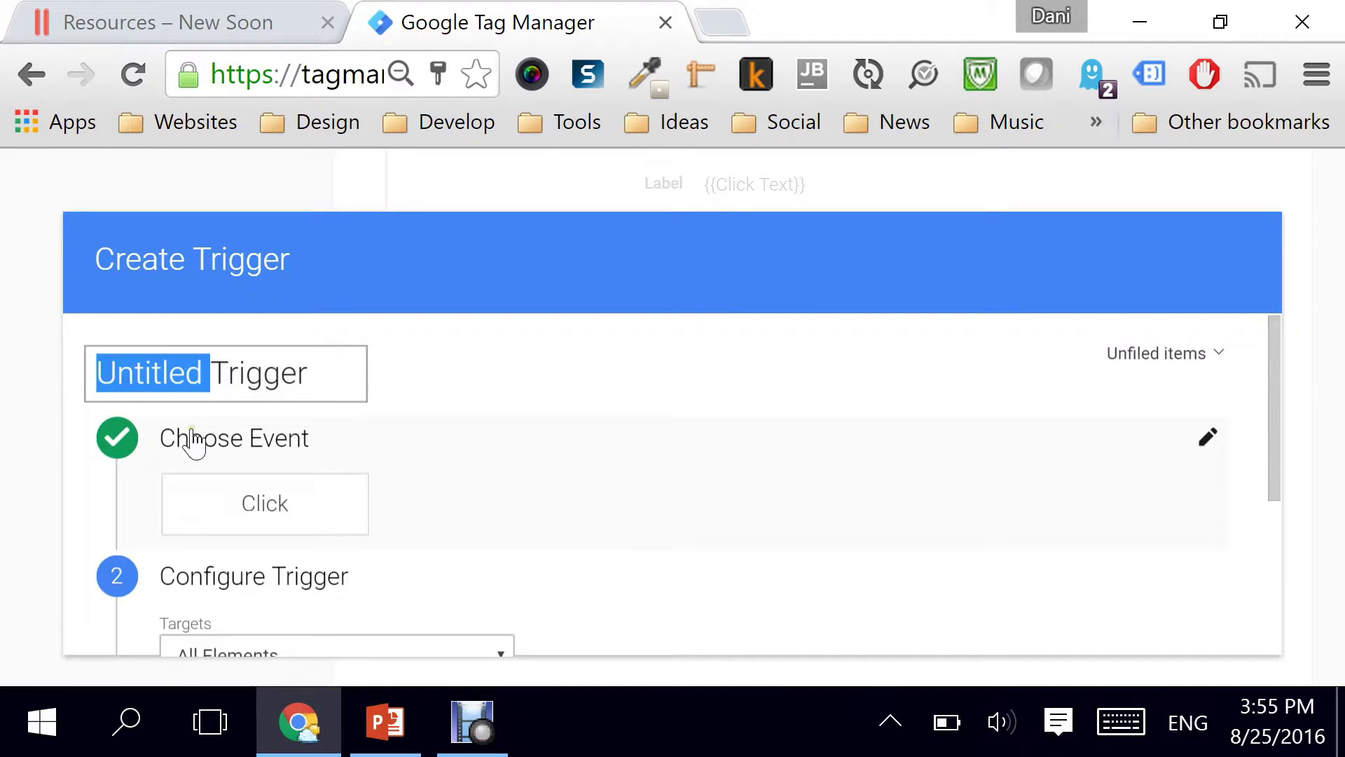
text(Word Click U)
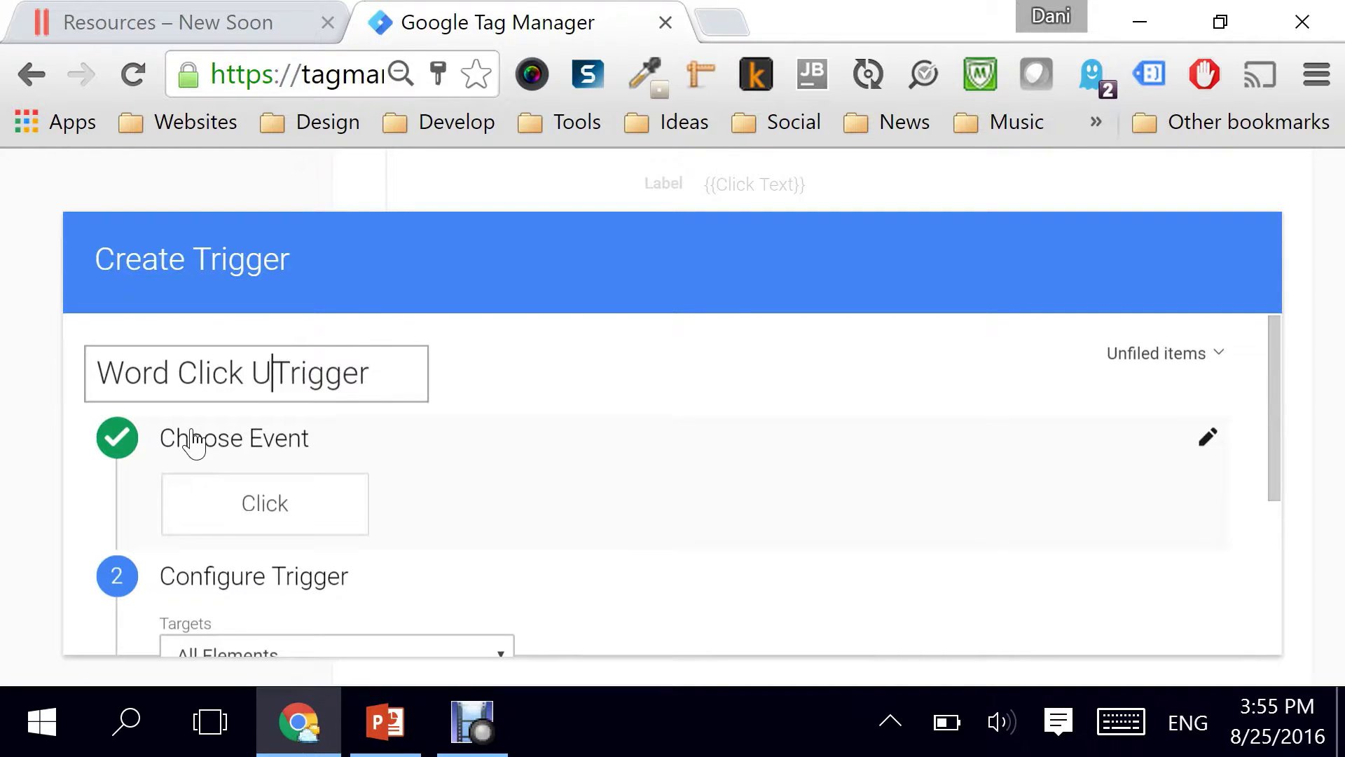
text(RL)
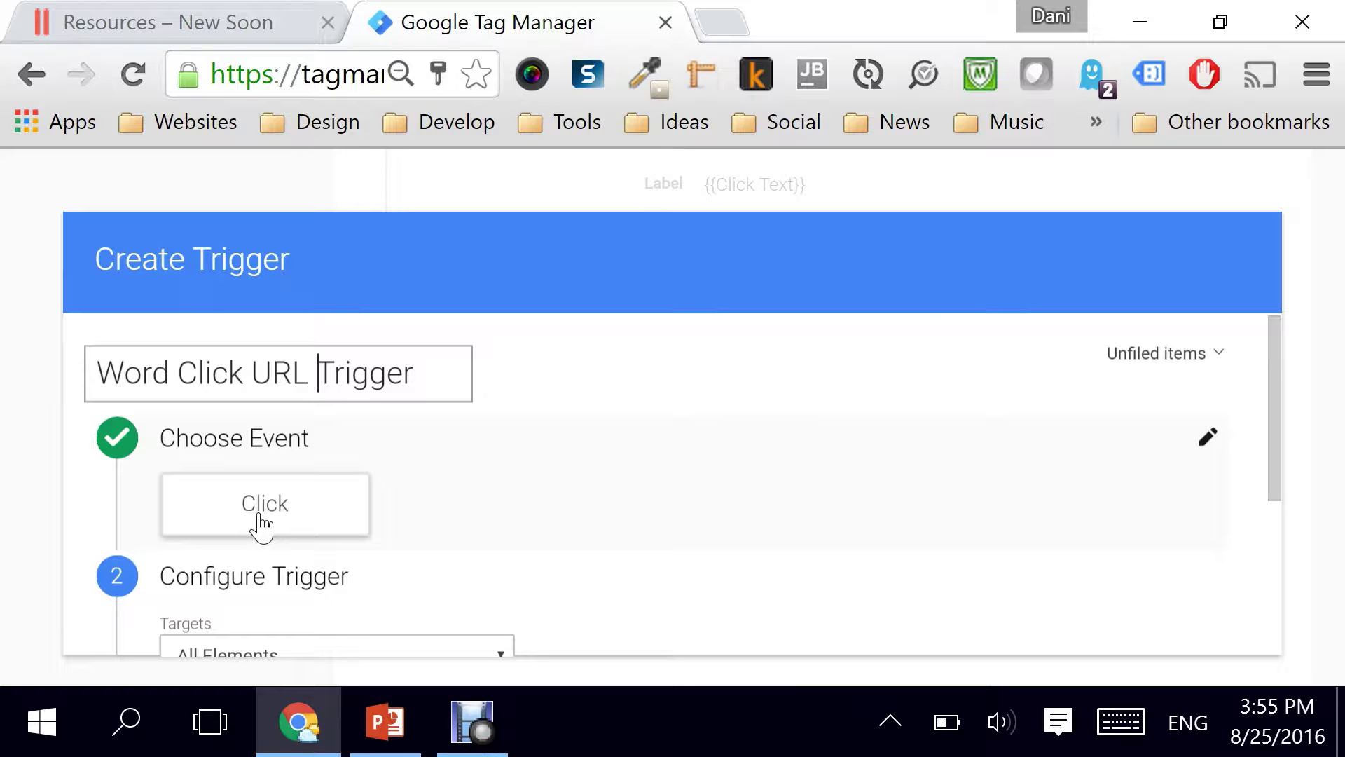
Step: Set the trigger to the Click event on All Elements, firing on some clicks
click(262, 526)
scroll(462, 435, down, 2)
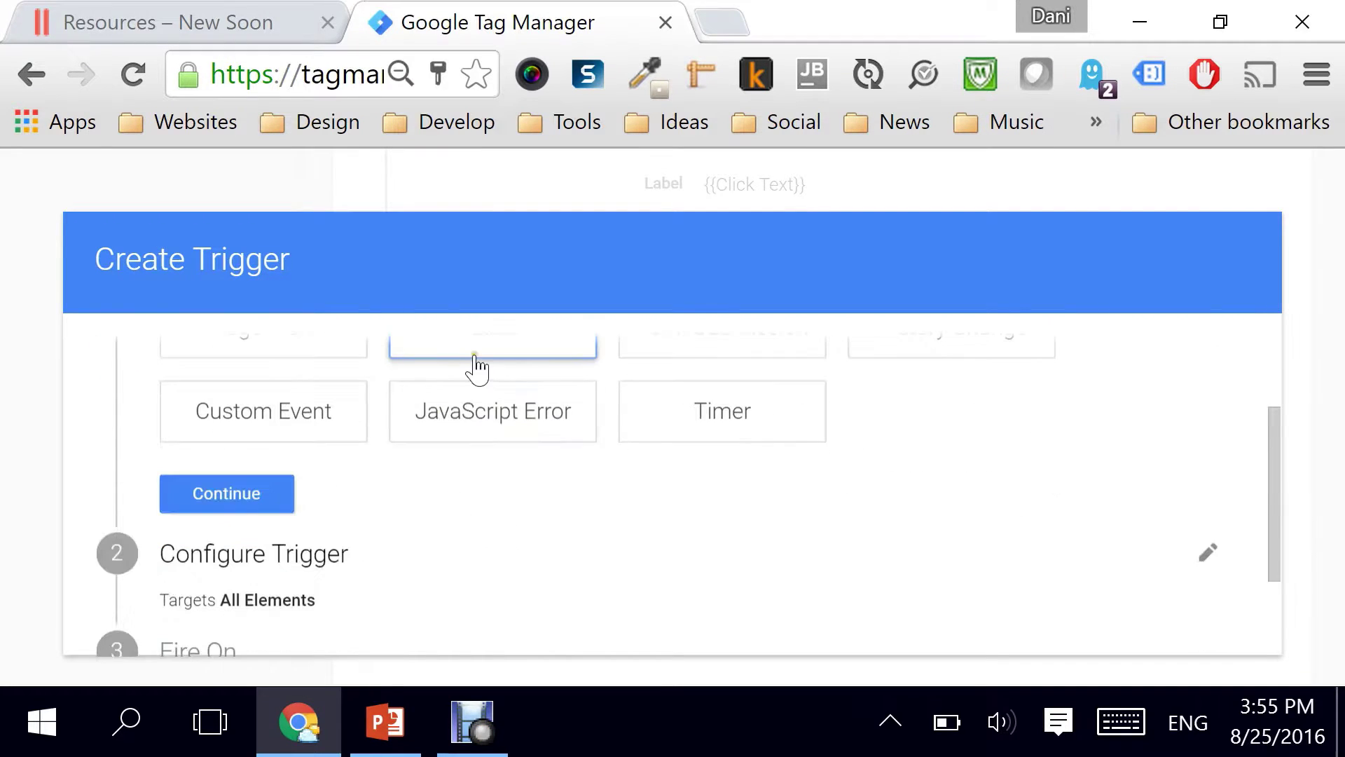
click(219, 506)
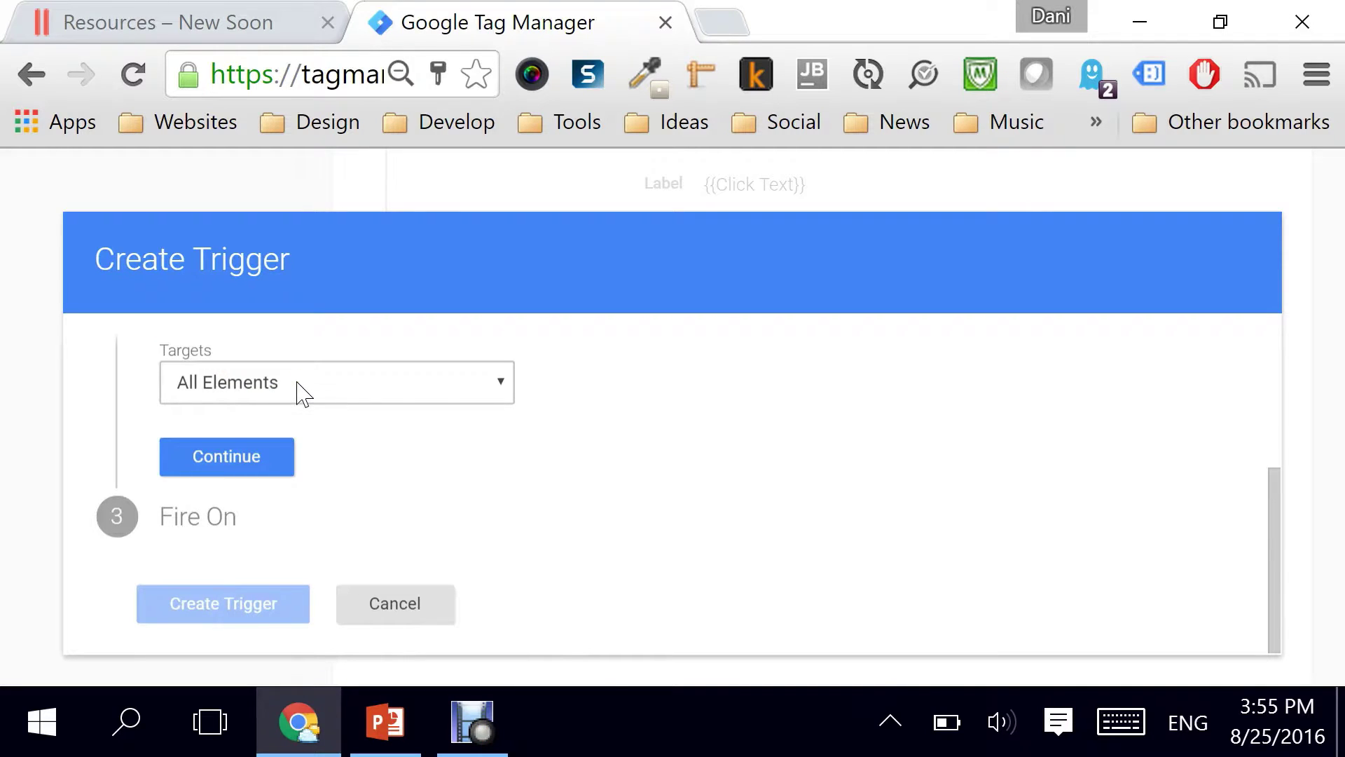
click(242, 466)
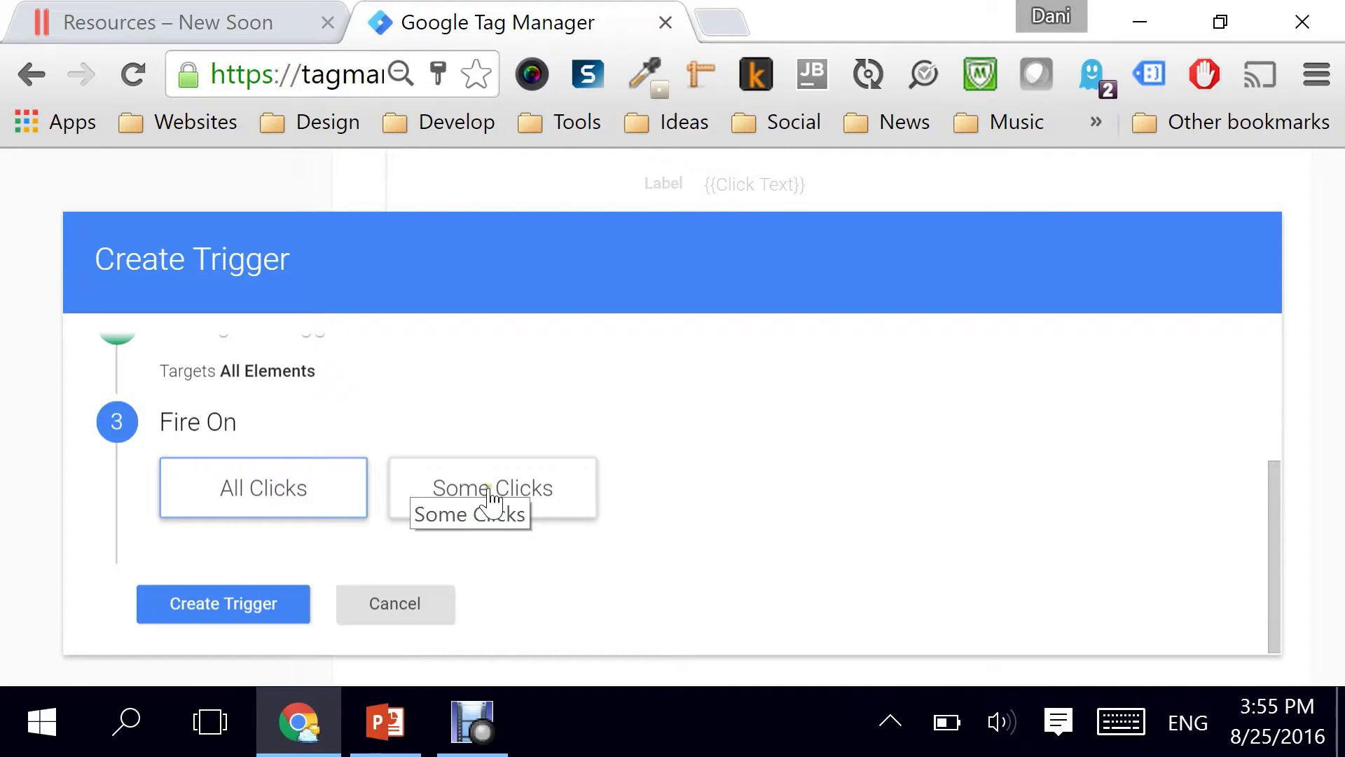
click(490, 498)
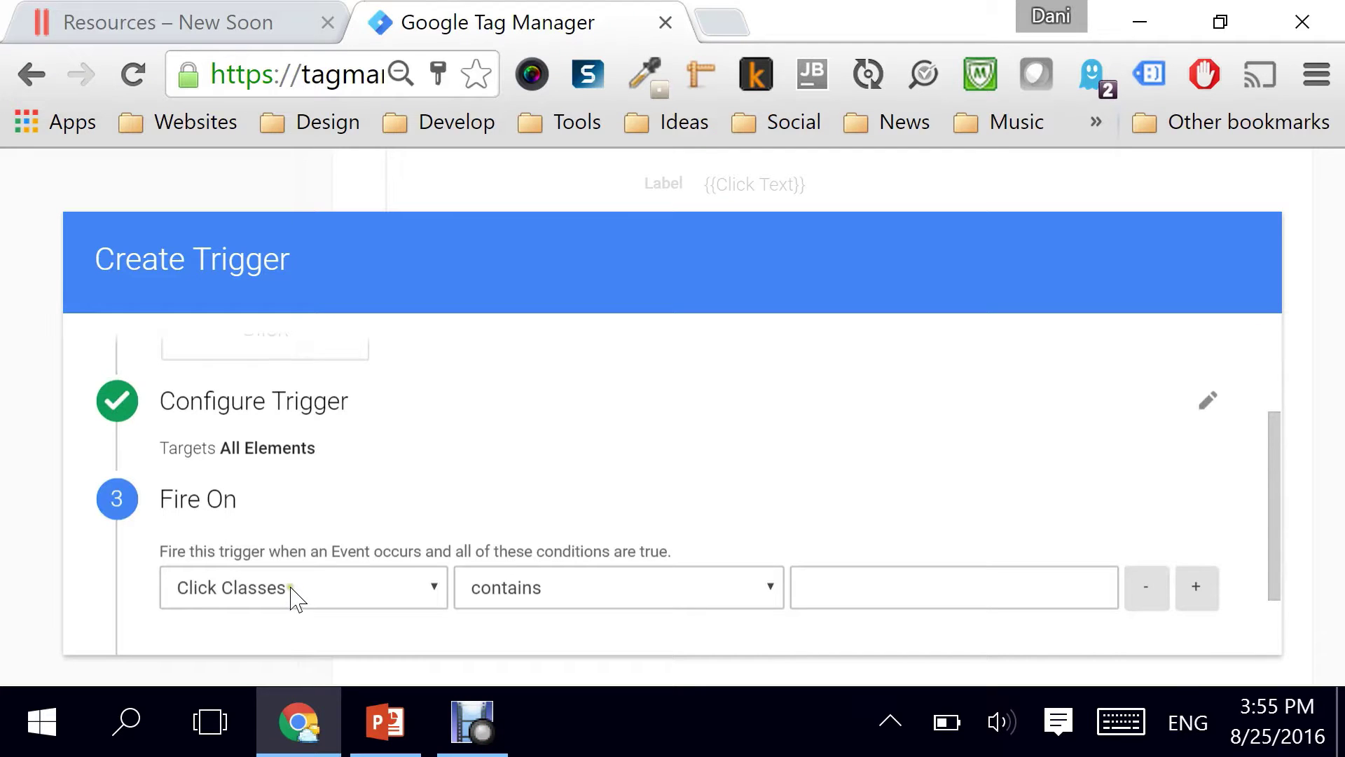
Step: Set the firing condition to Click URL contains .doc, correcting the mistyped .dox
scroll(297, 599, down, 1)
click(297, 500)
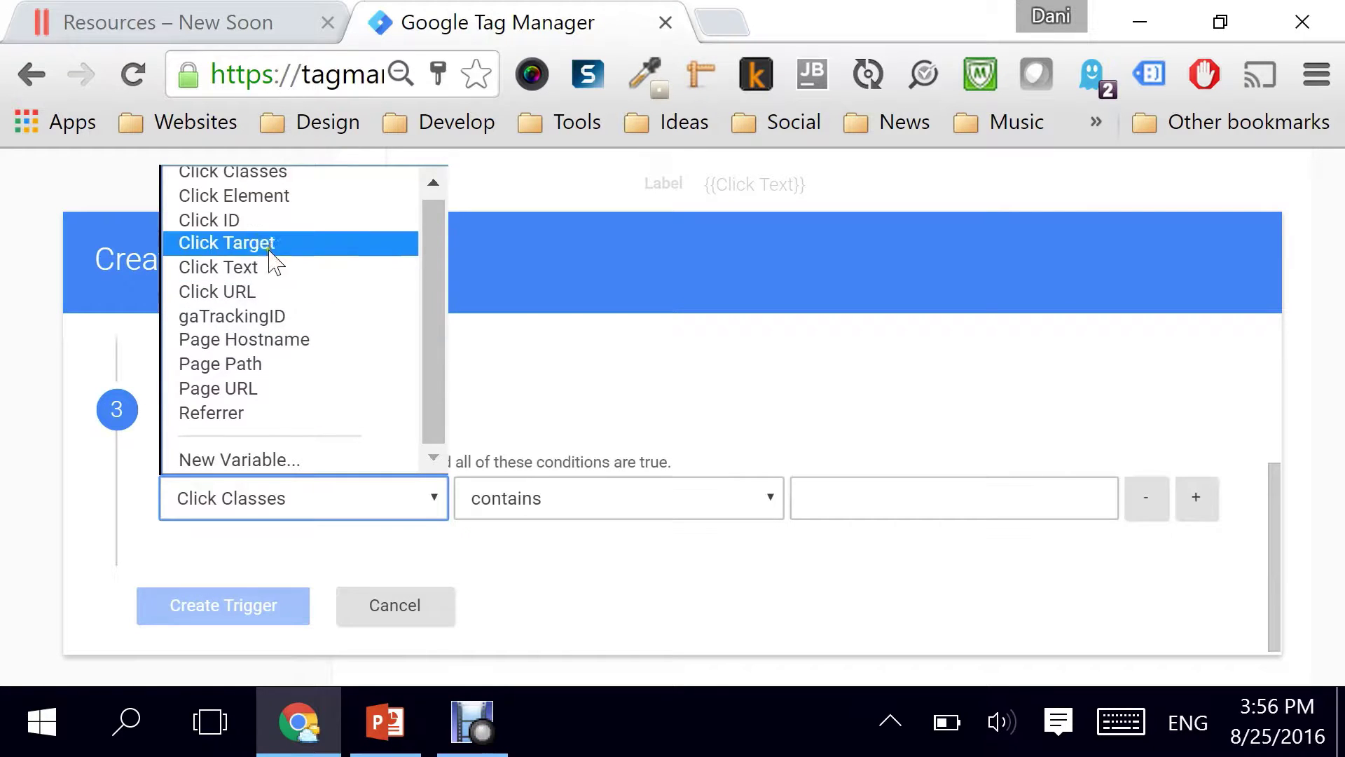
click(274, 293)
scroll(556, 505, up, 5)
scroll(515, 524, down, 5)
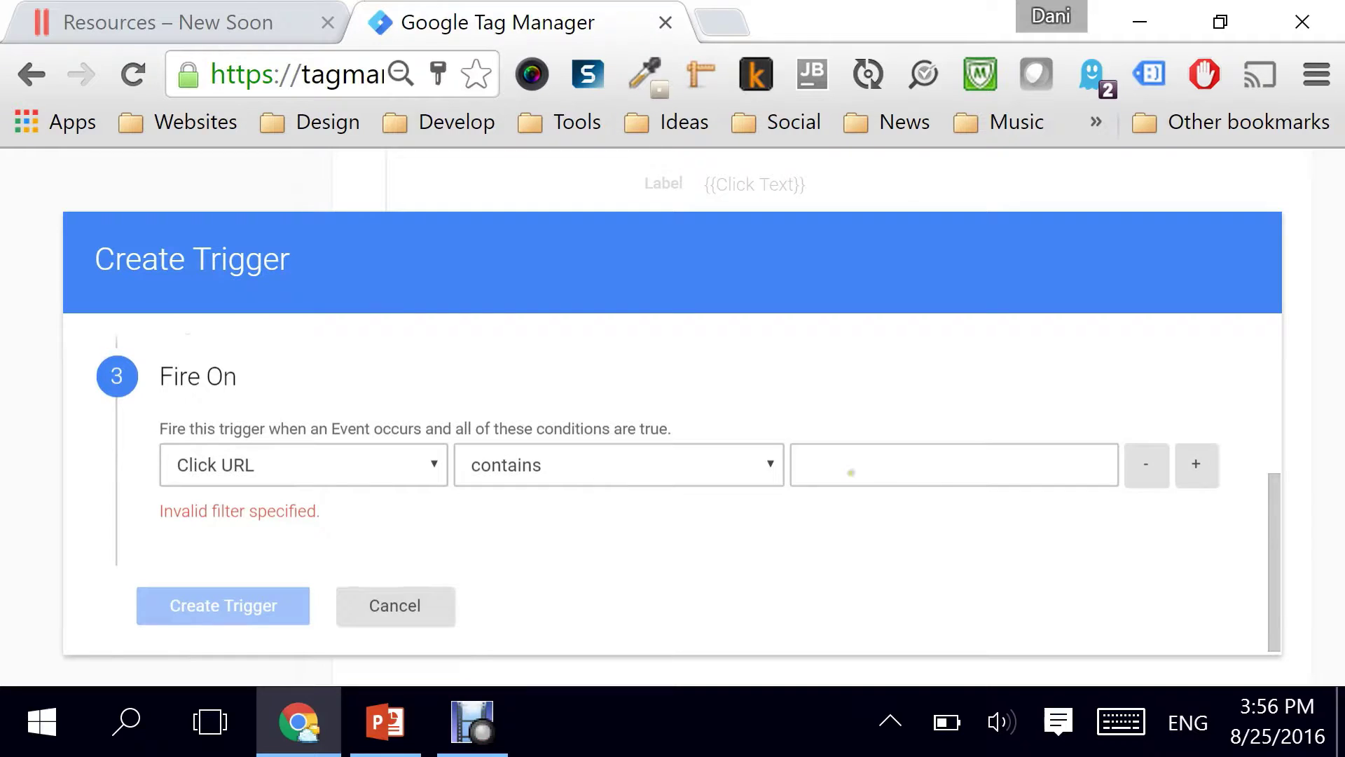
click(851, 473)
scroll(672, 484, up, 5)
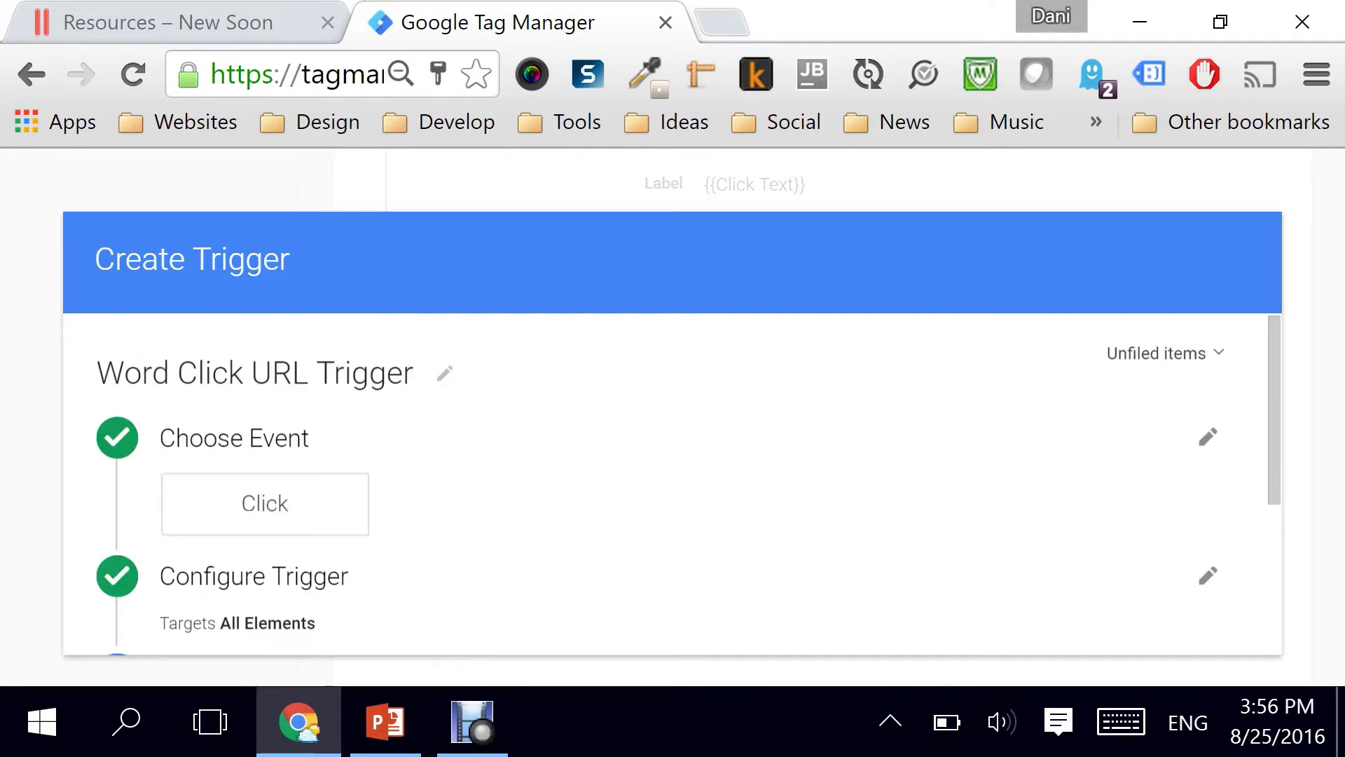
scroll(888, 477, down, 5)
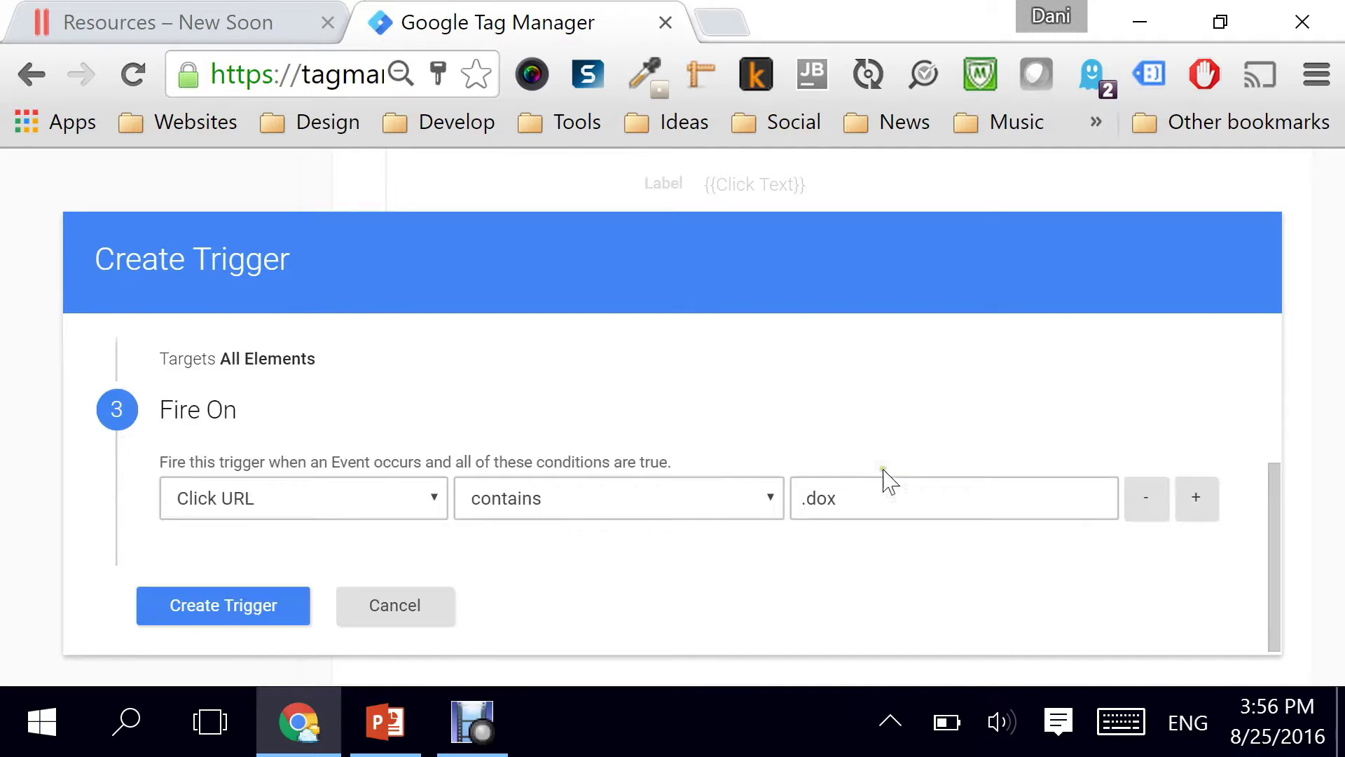
click(856, 500)
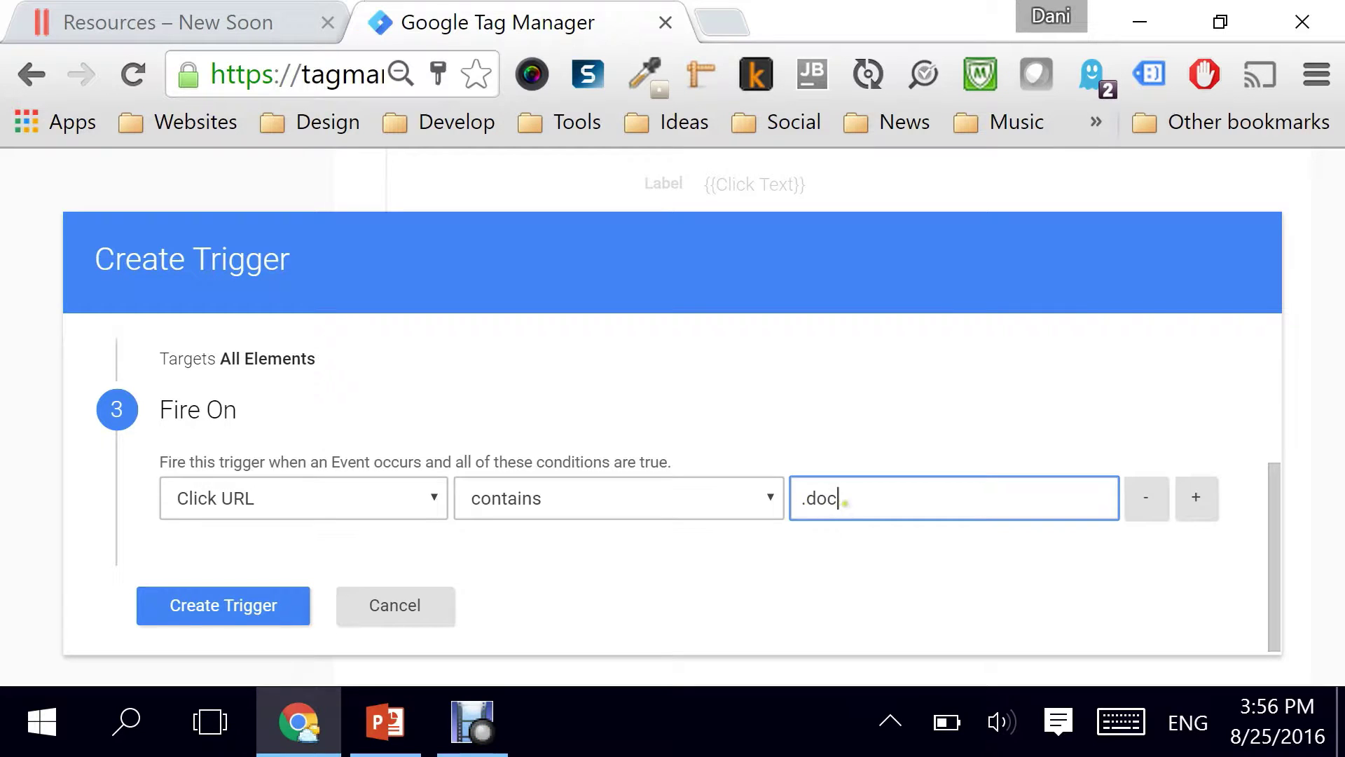
drag(845, 503, 797, 507)
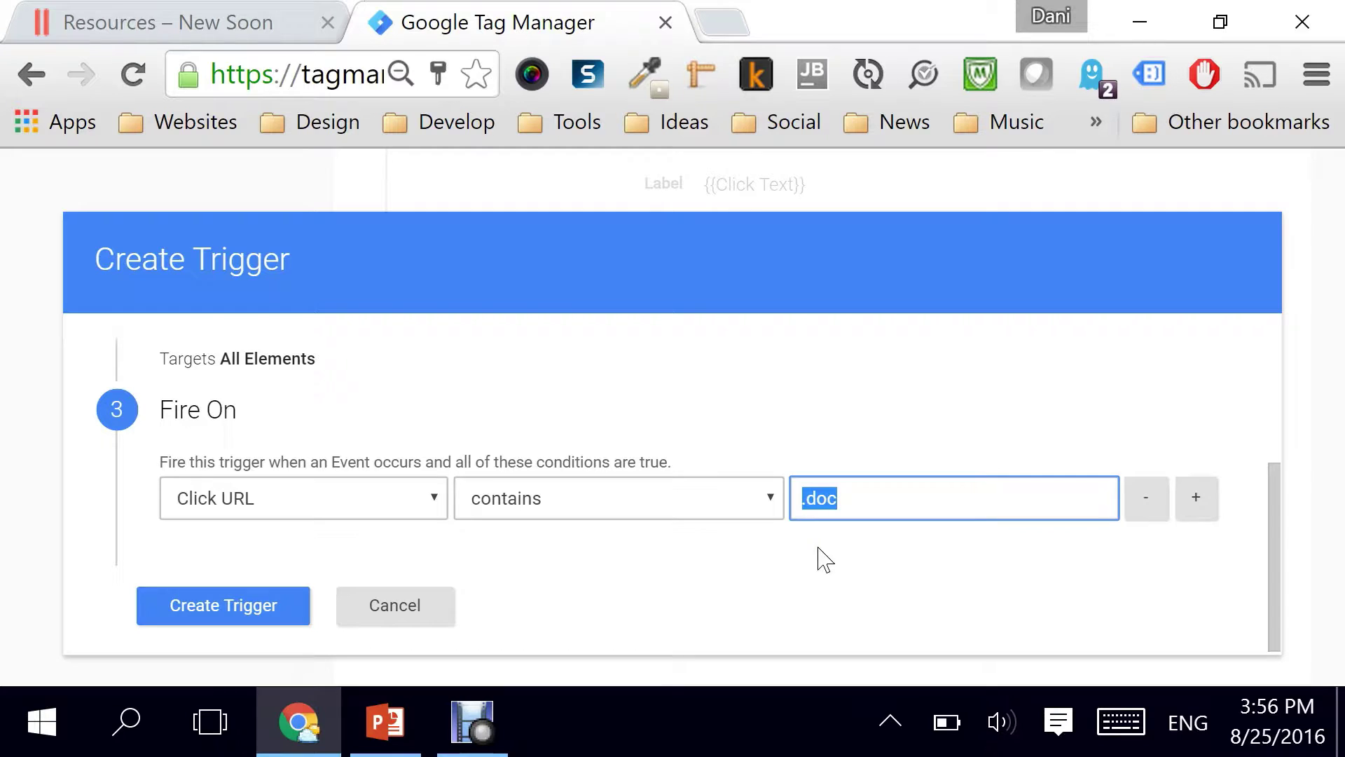
Step: Save the Word Click URL Trigger, then save the GAU Tag - Downloads Word tag
click(241, 616)
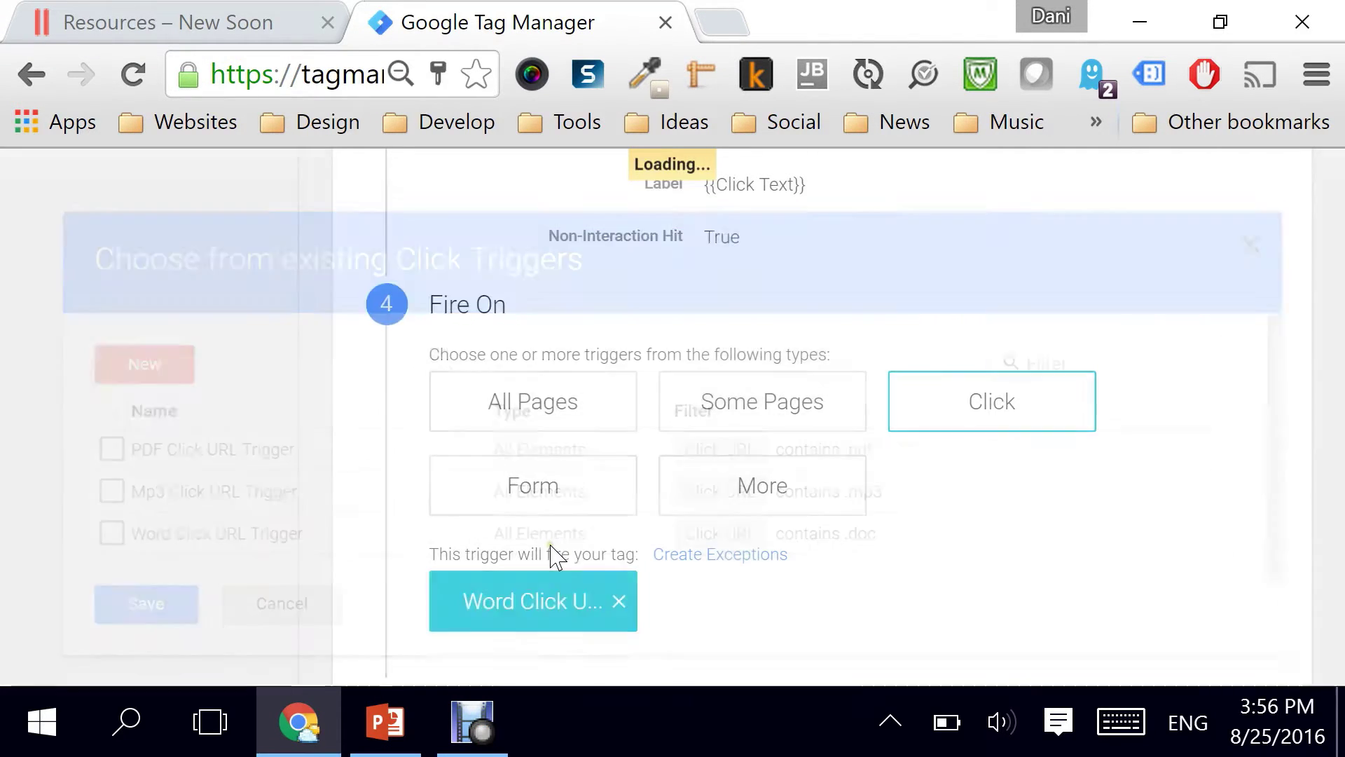
scroll(550, 553, down, 2)
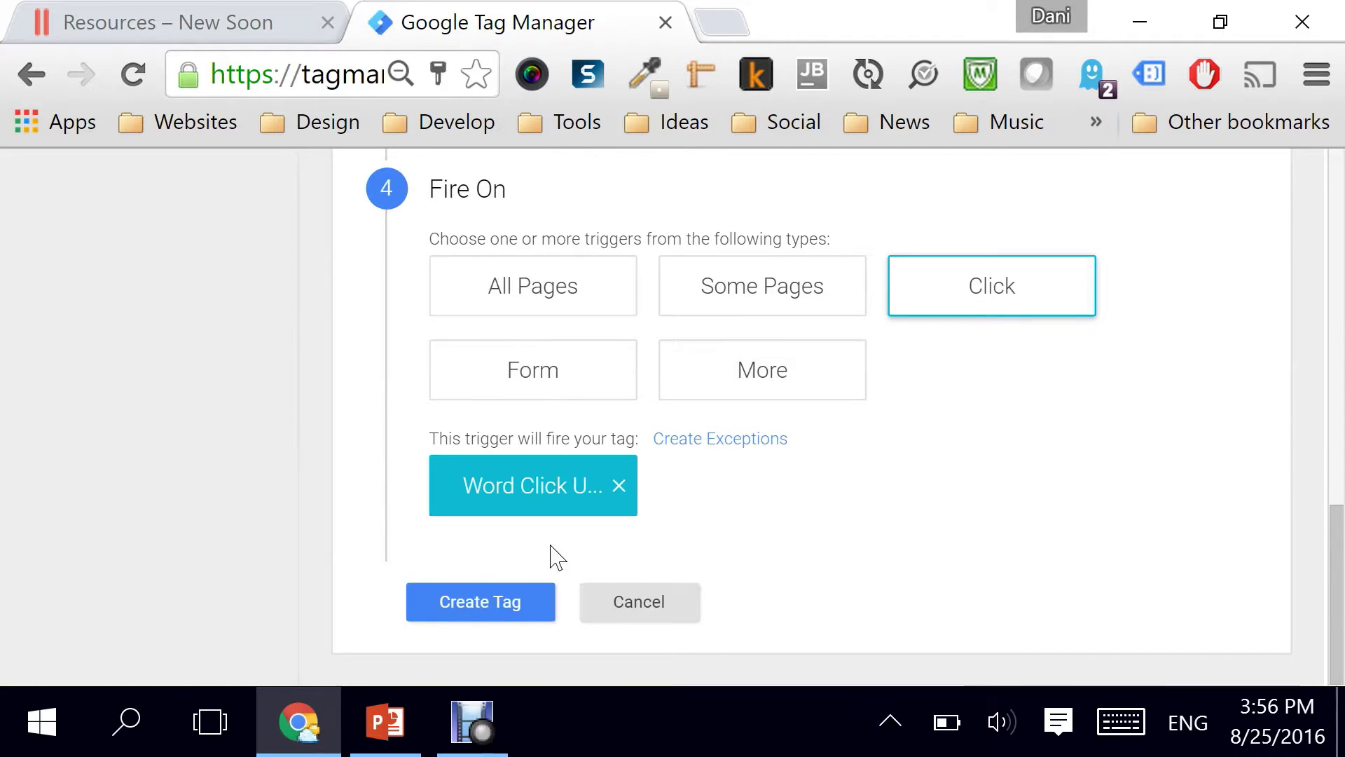
click(449, 611)
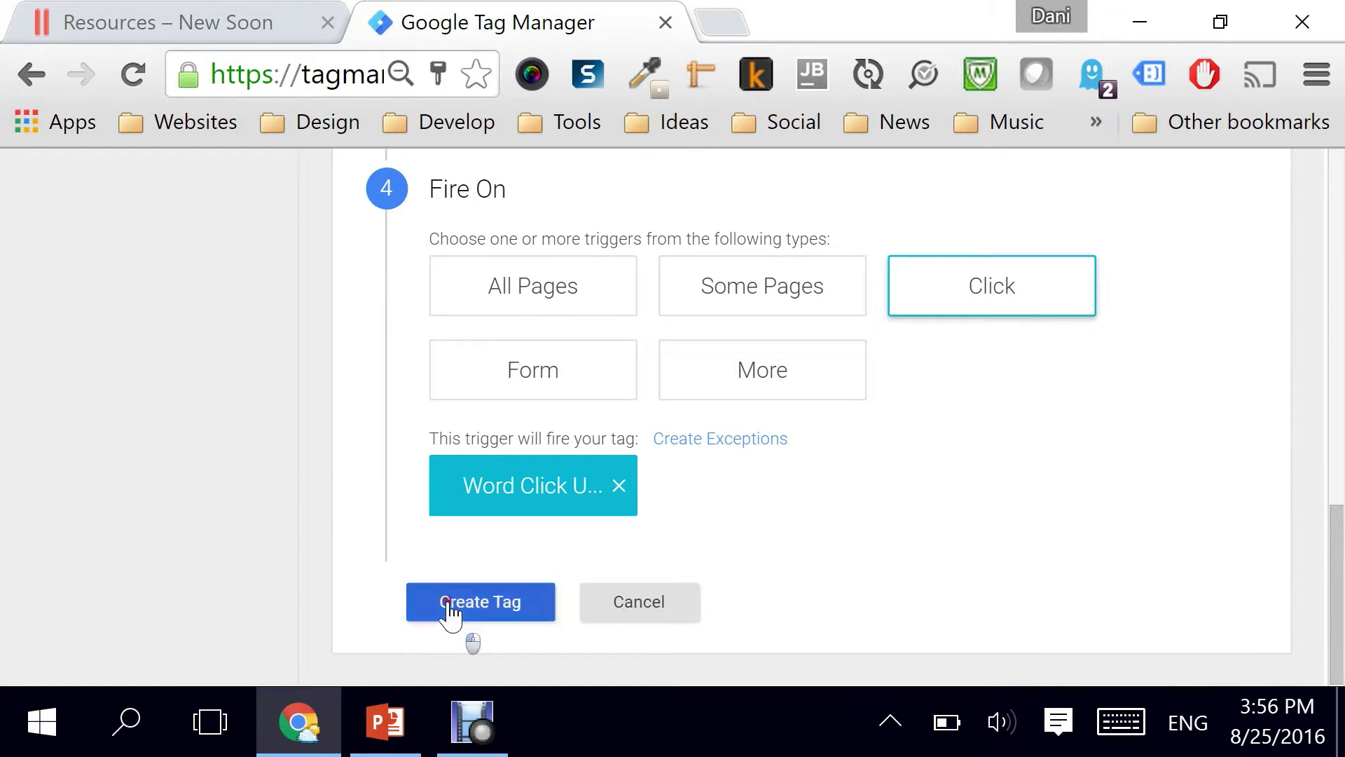
scroll(602, 550, down, 2)
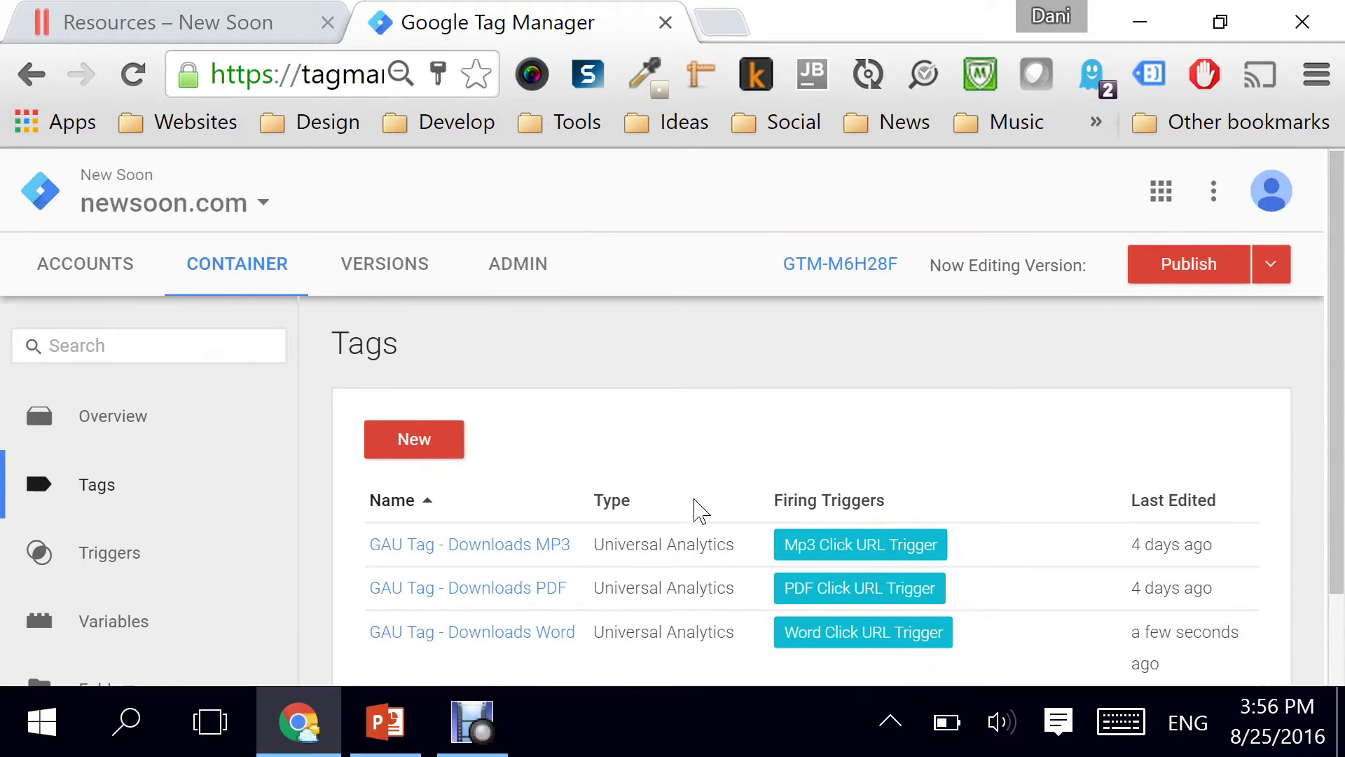
Step: Start Preview and Debug mode for container Version 4
click(1271, 266)
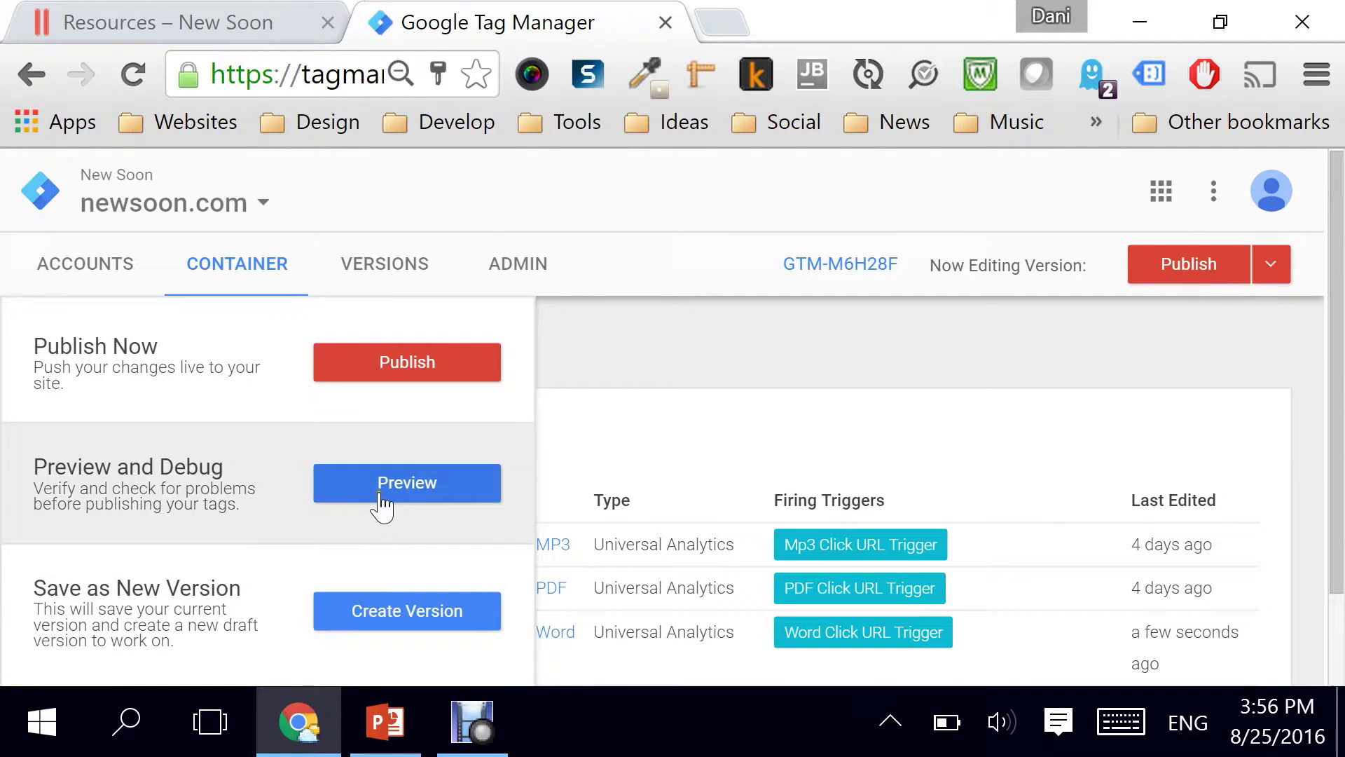
click(377, 494)
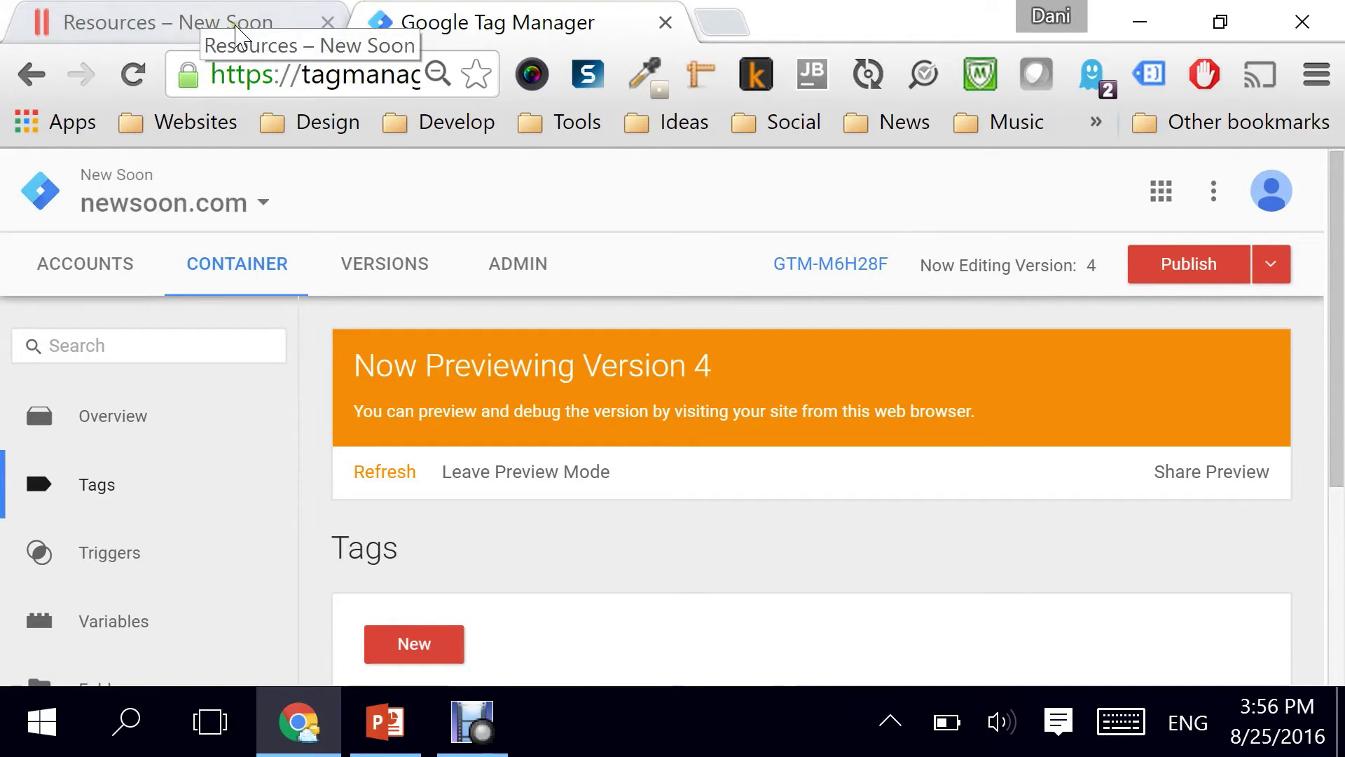
Step: Reload the site's Resources page and adjust the debug panel and zoom to inspect tags
click(182, 36)
scroll(500, 231, down, 3)
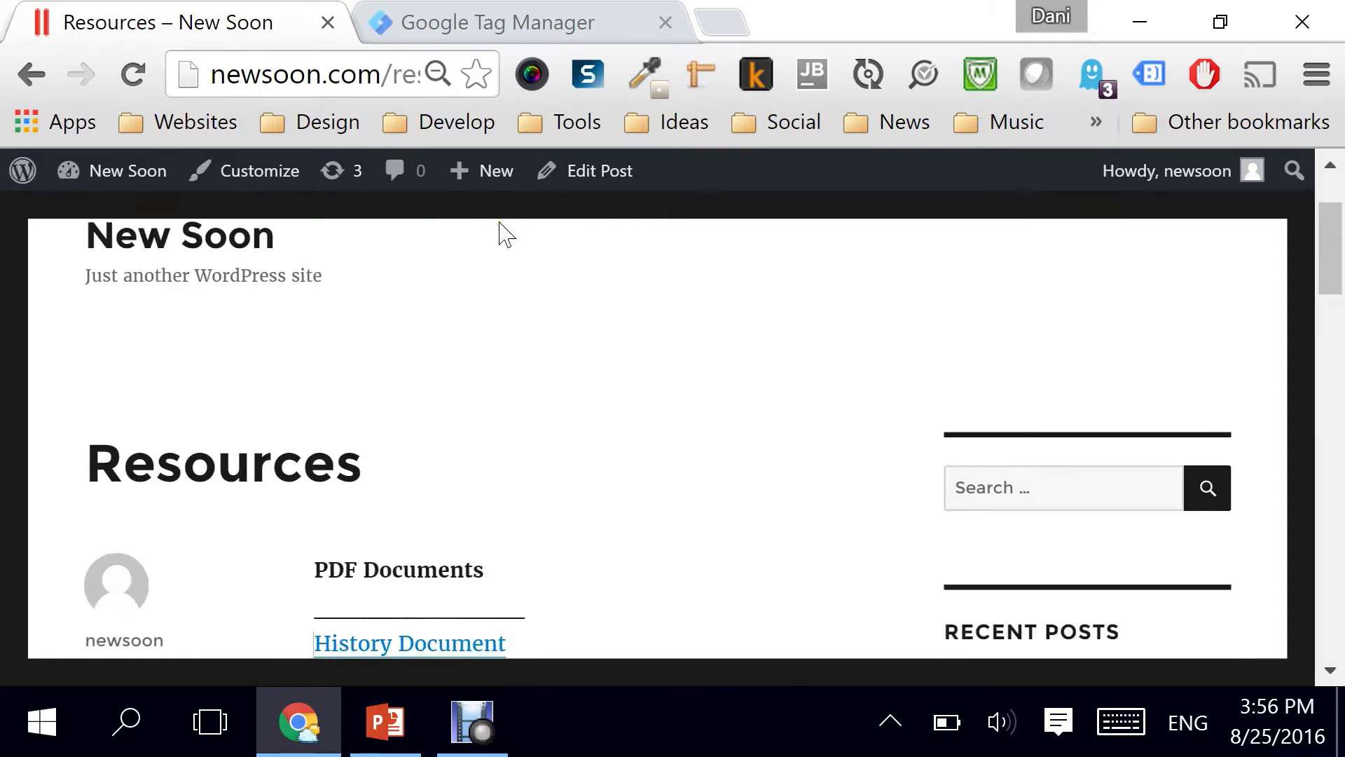
scroll(500, 231, down, 4)
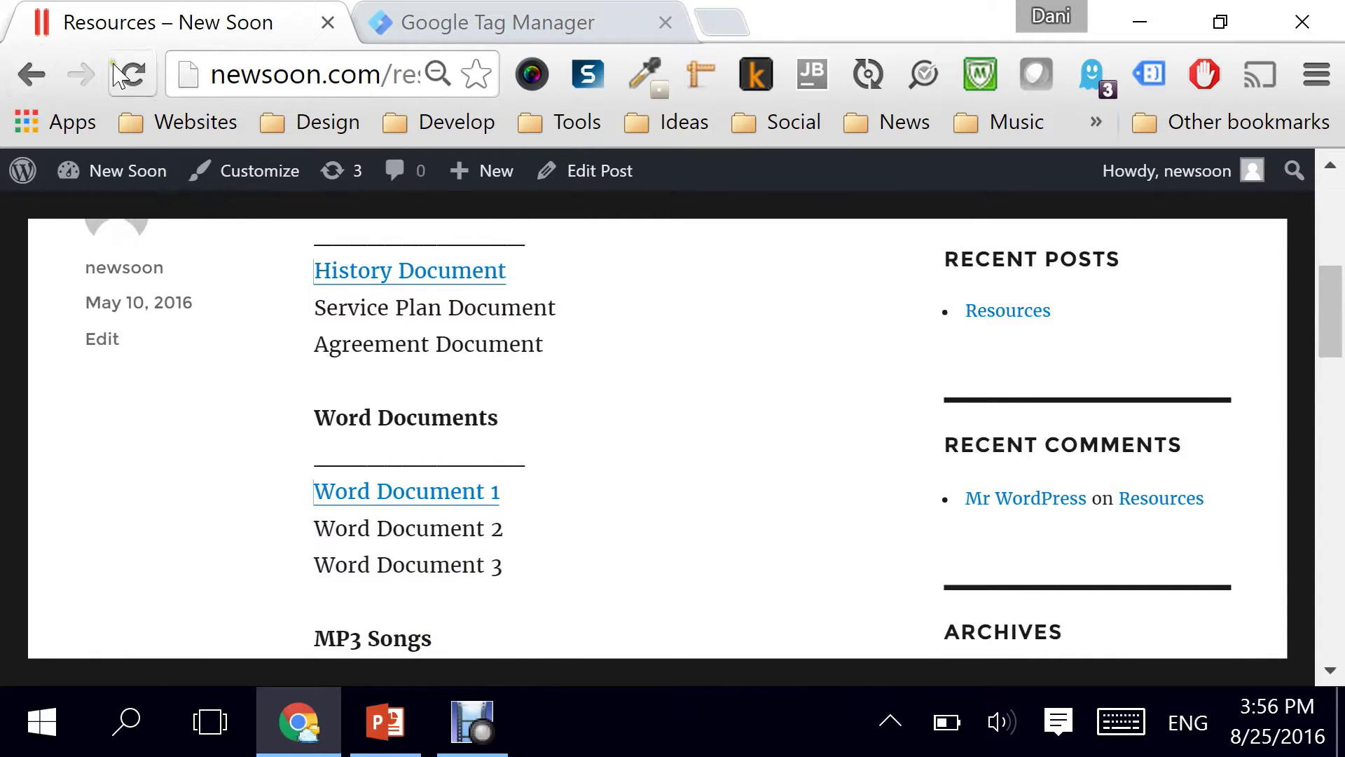
click(133, 76)
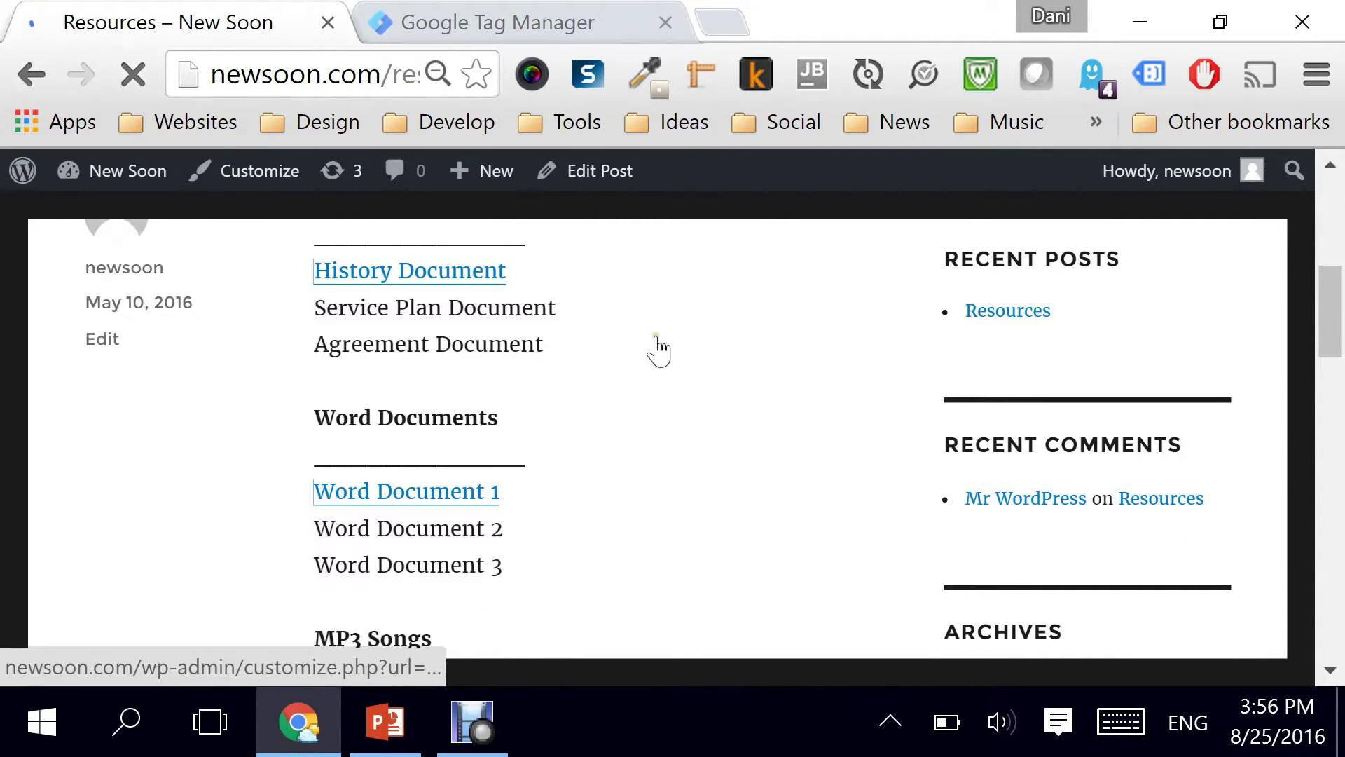
scroll(703, 480, down, 3)
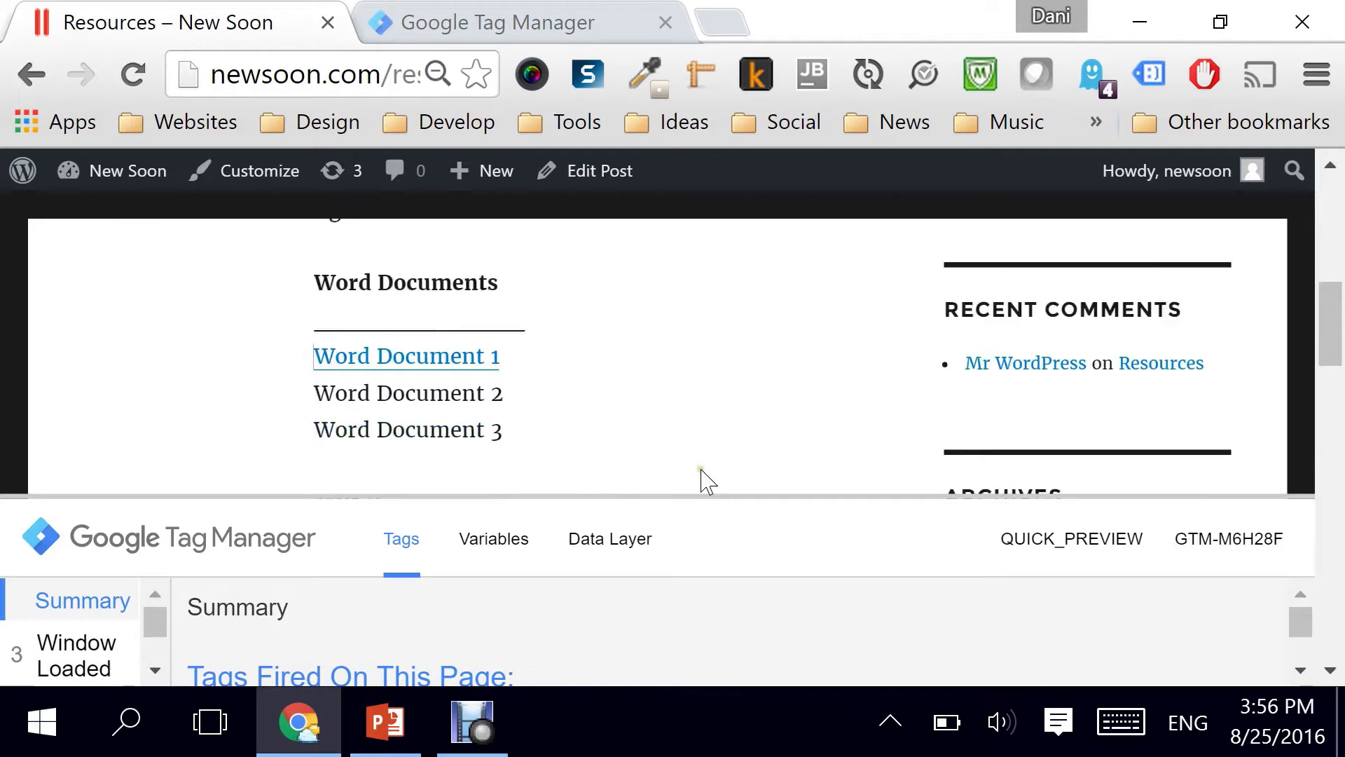
drag(640, 495, 604, 373)
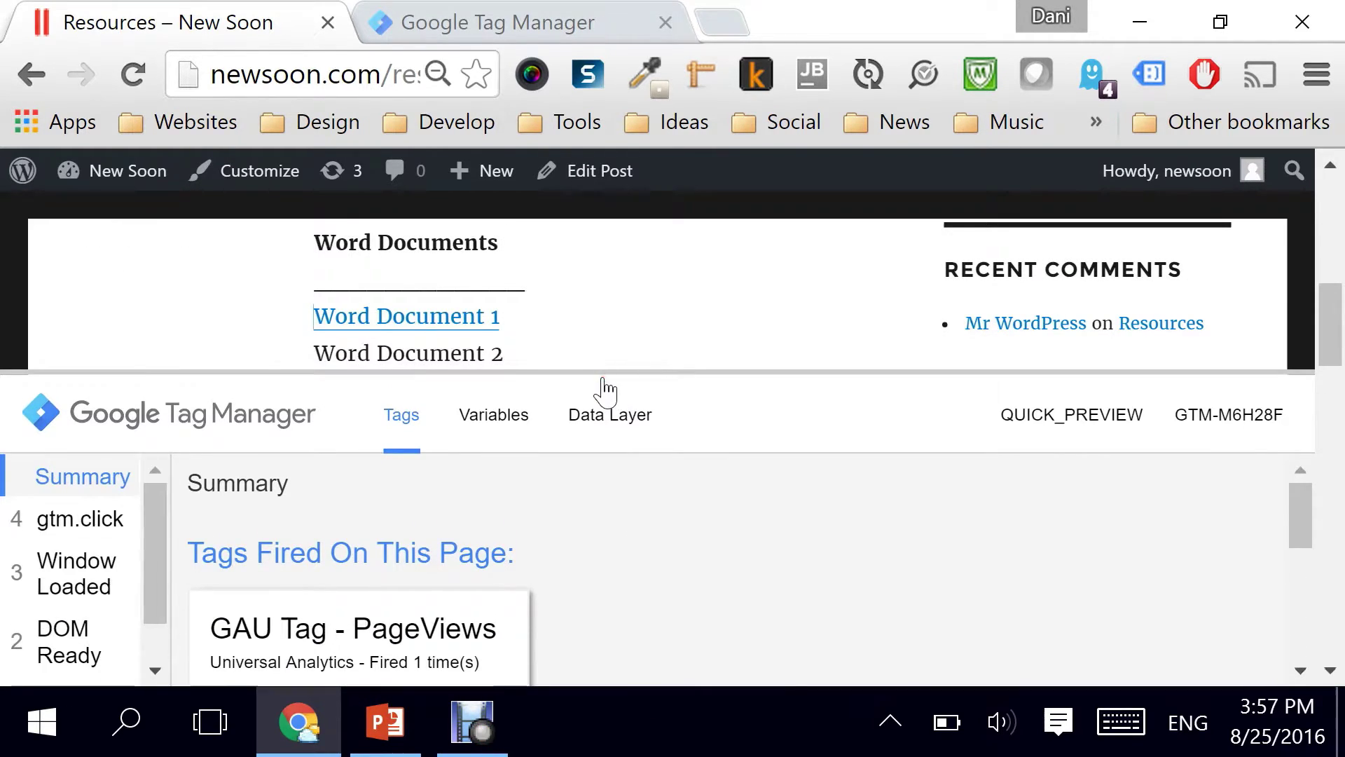
key(ctrl+minus)
key(ctrl+minus)
key(ctrl+minus)
key(ctrl+minus)
key(ctrl+minus)
key(ctrl+minus)
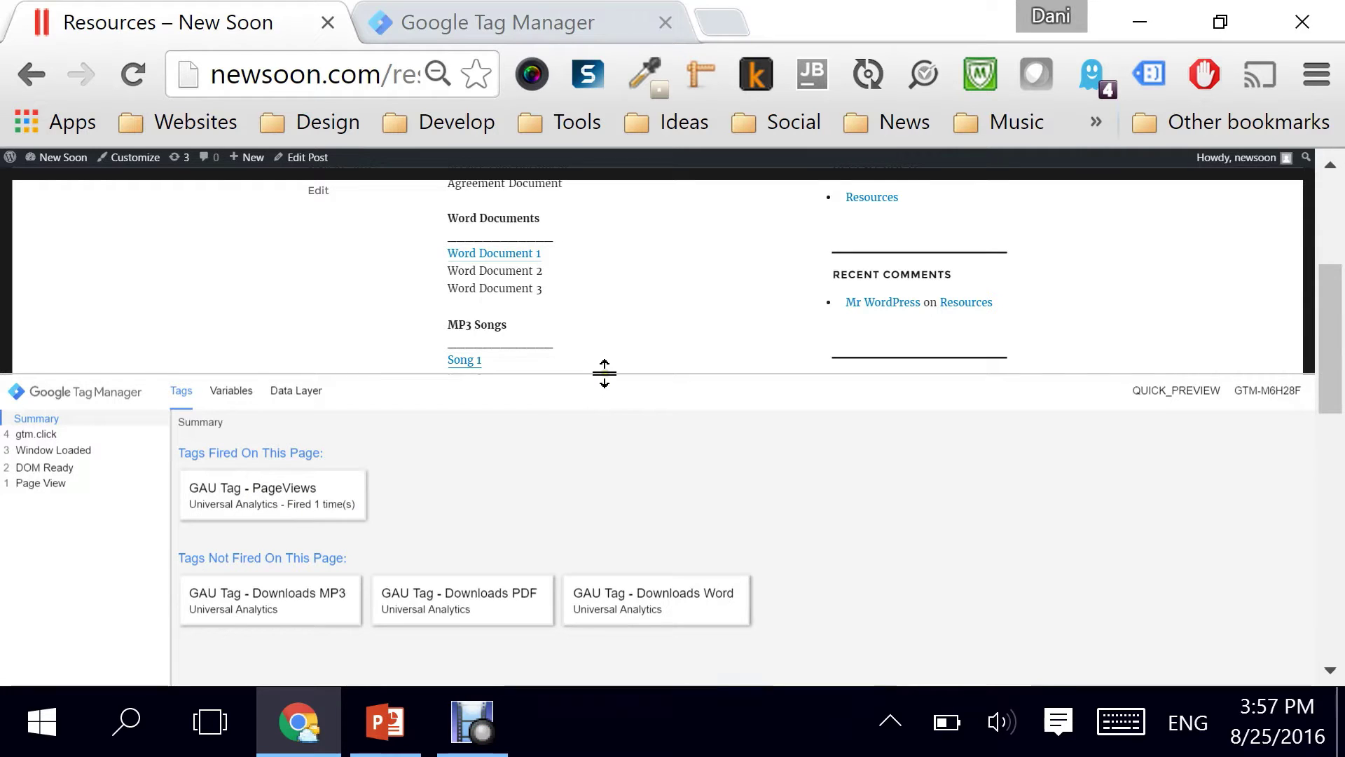
drag(603, 376, 595, 464)
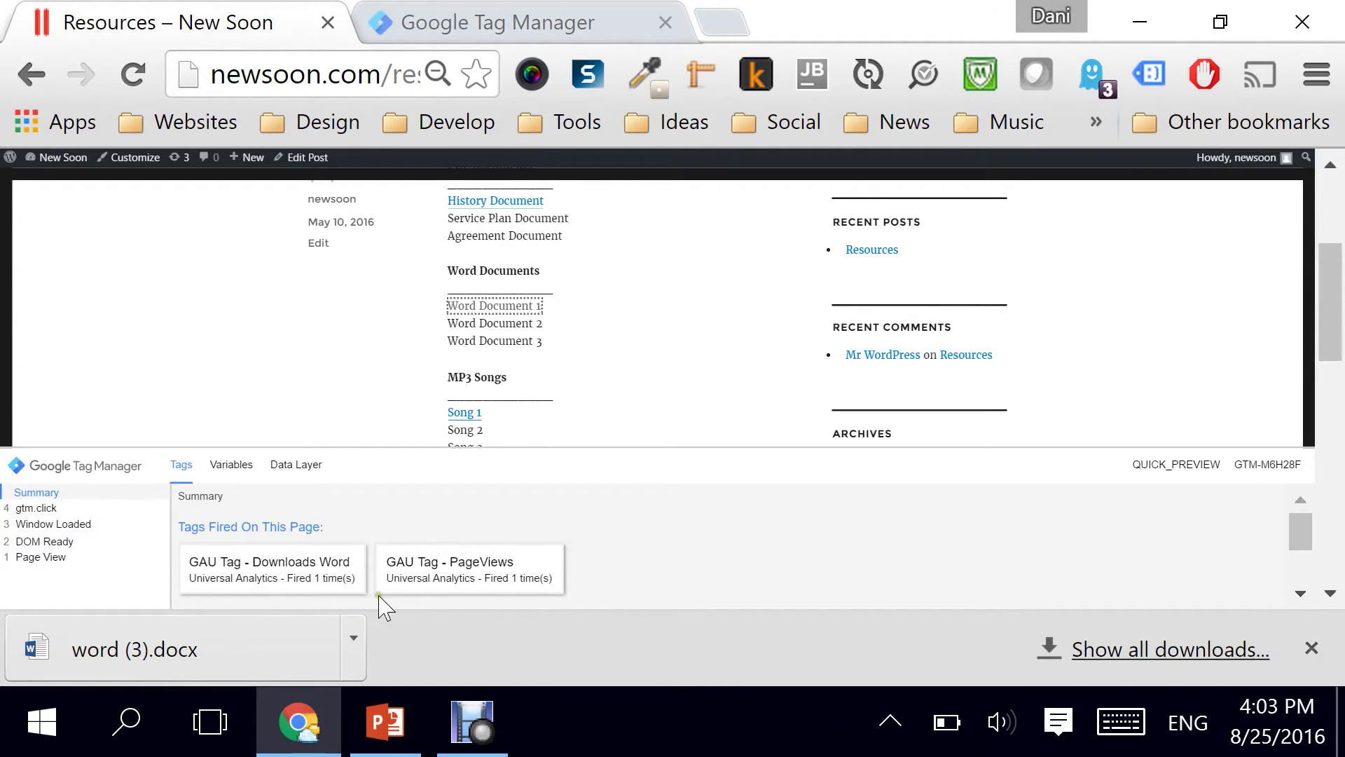
Step: Dismiss the download bar and enlarge the debug panel to check GAU Tag - Downloads Word fired
click(1313, 648)
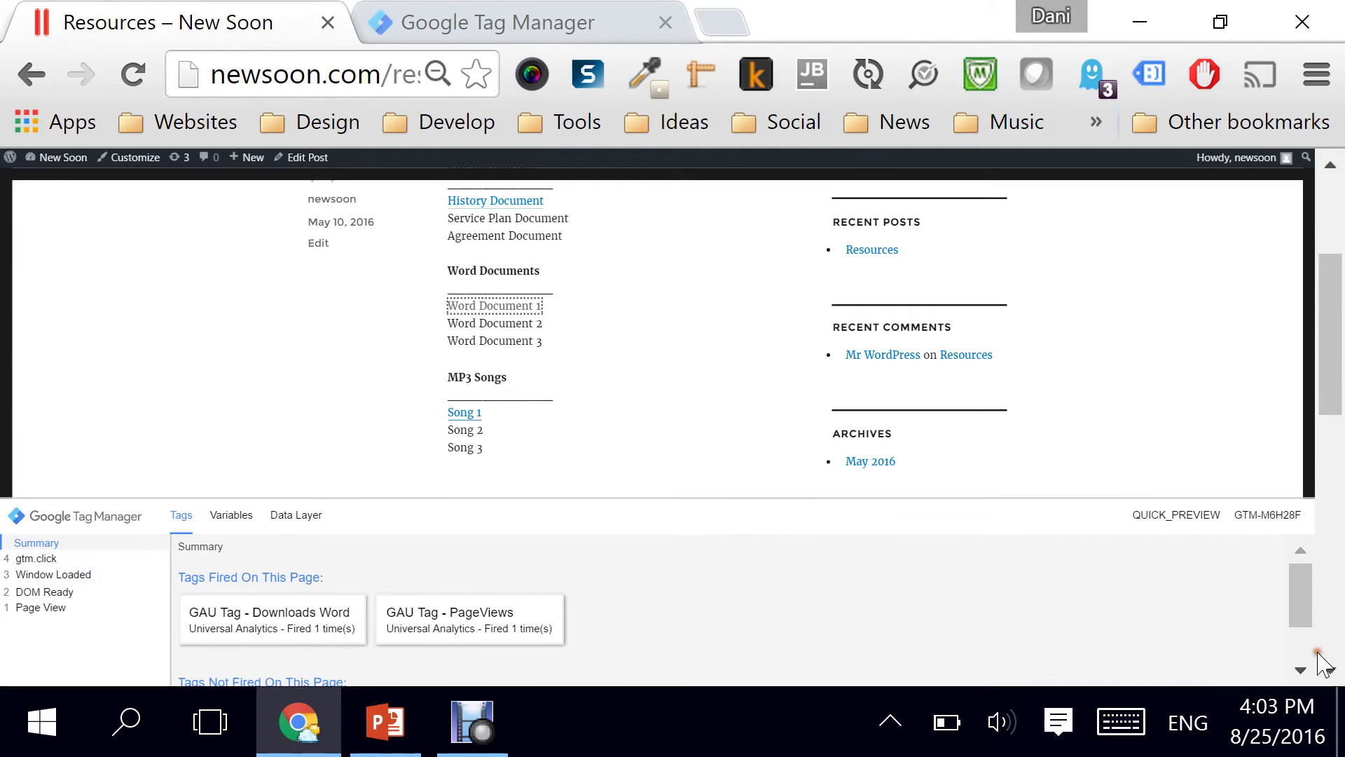
drag(424, 496, 426, 396)
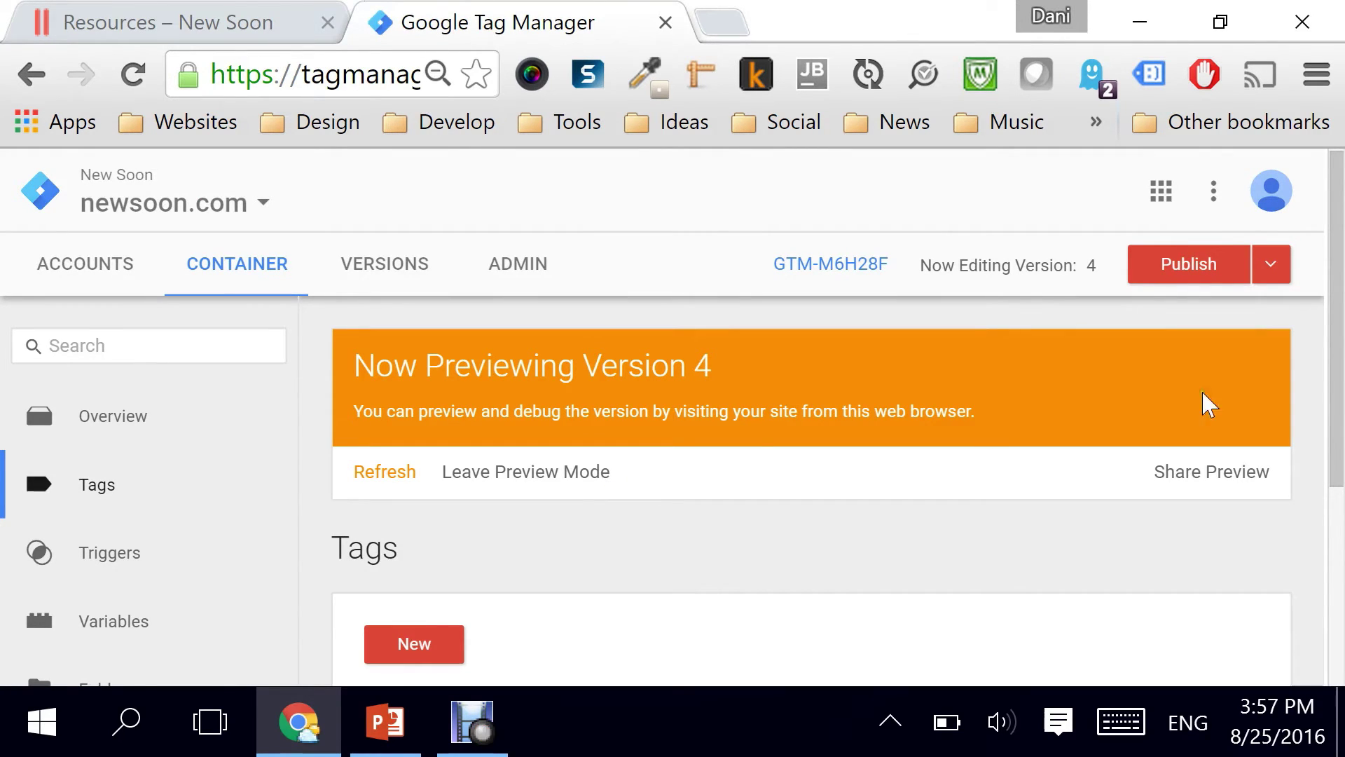
Step: Open the Publish Version 4 summary listing 1 tag and 1 trigger change
click(1166, 273)
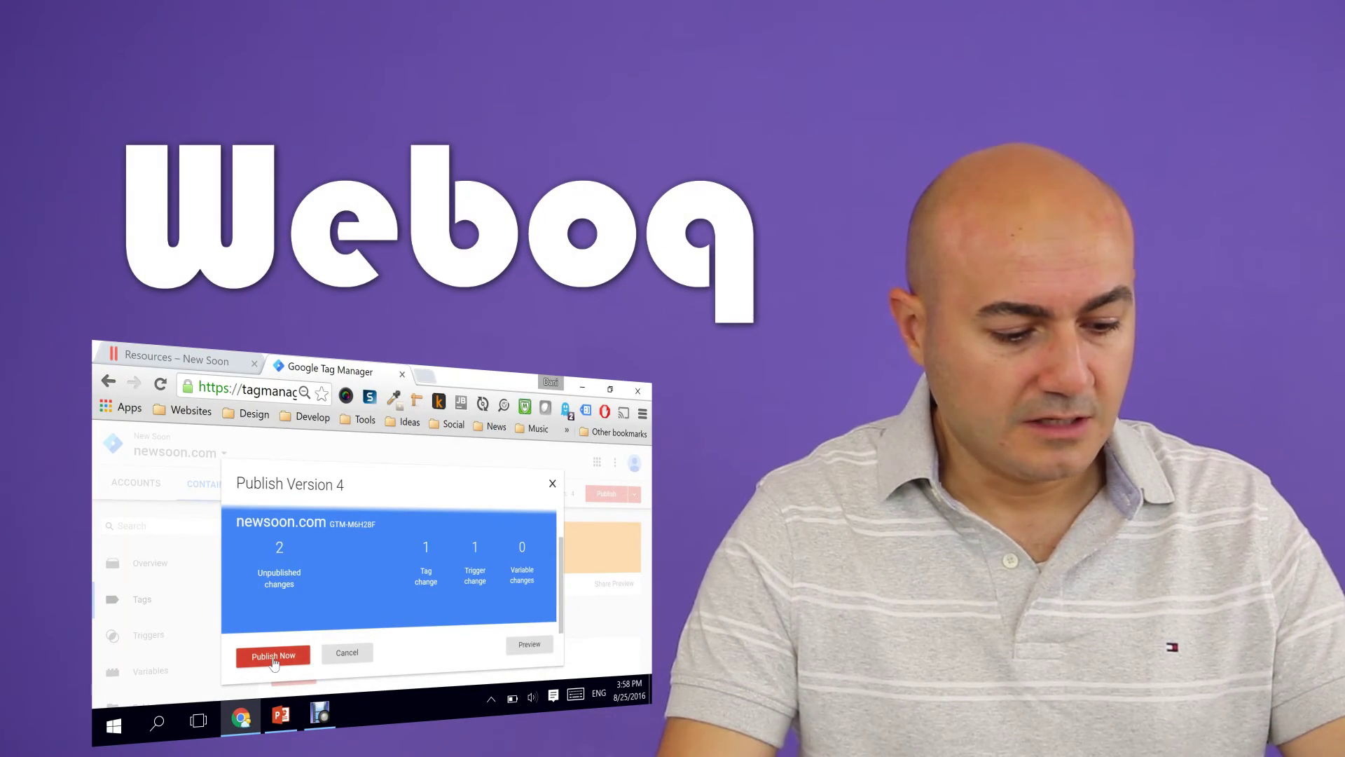
Step: Publish Version 4 live and close the success message
click(274, 656)
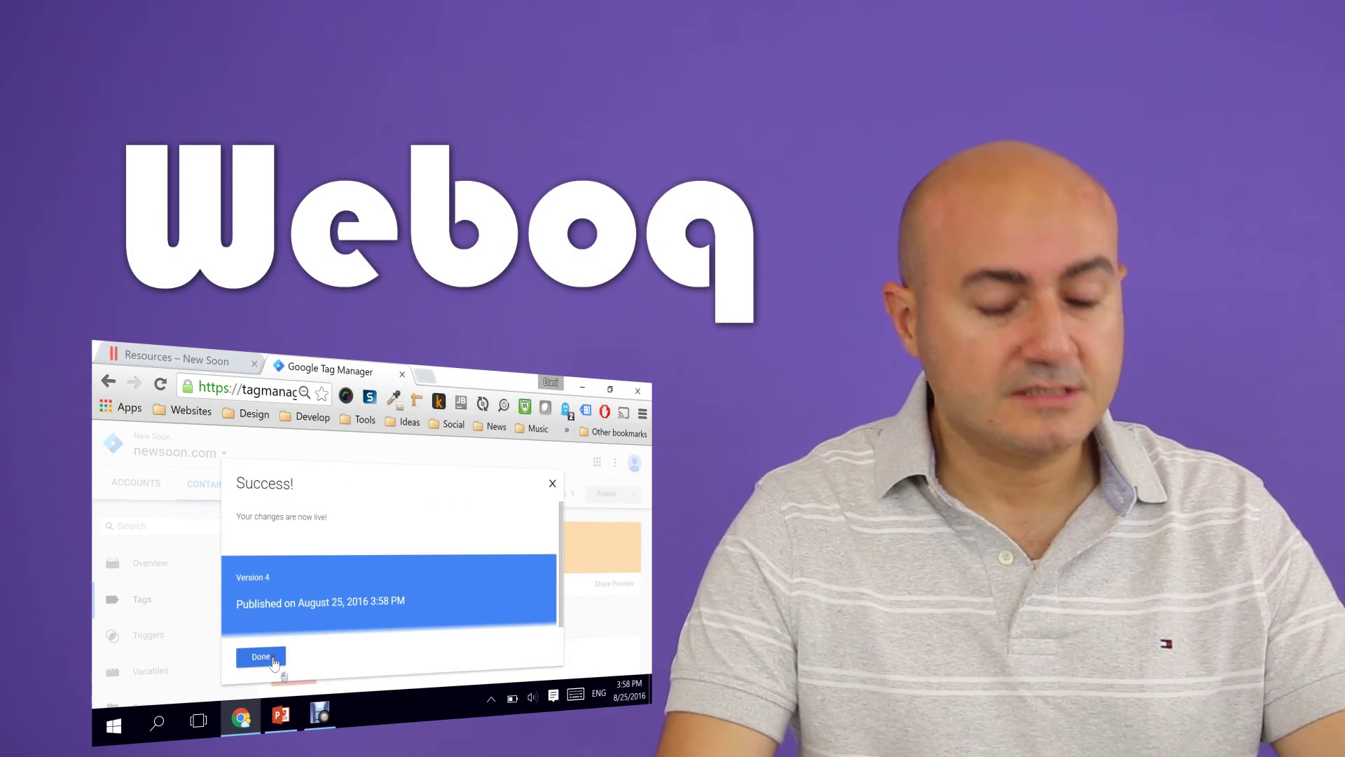
click(273, 658)
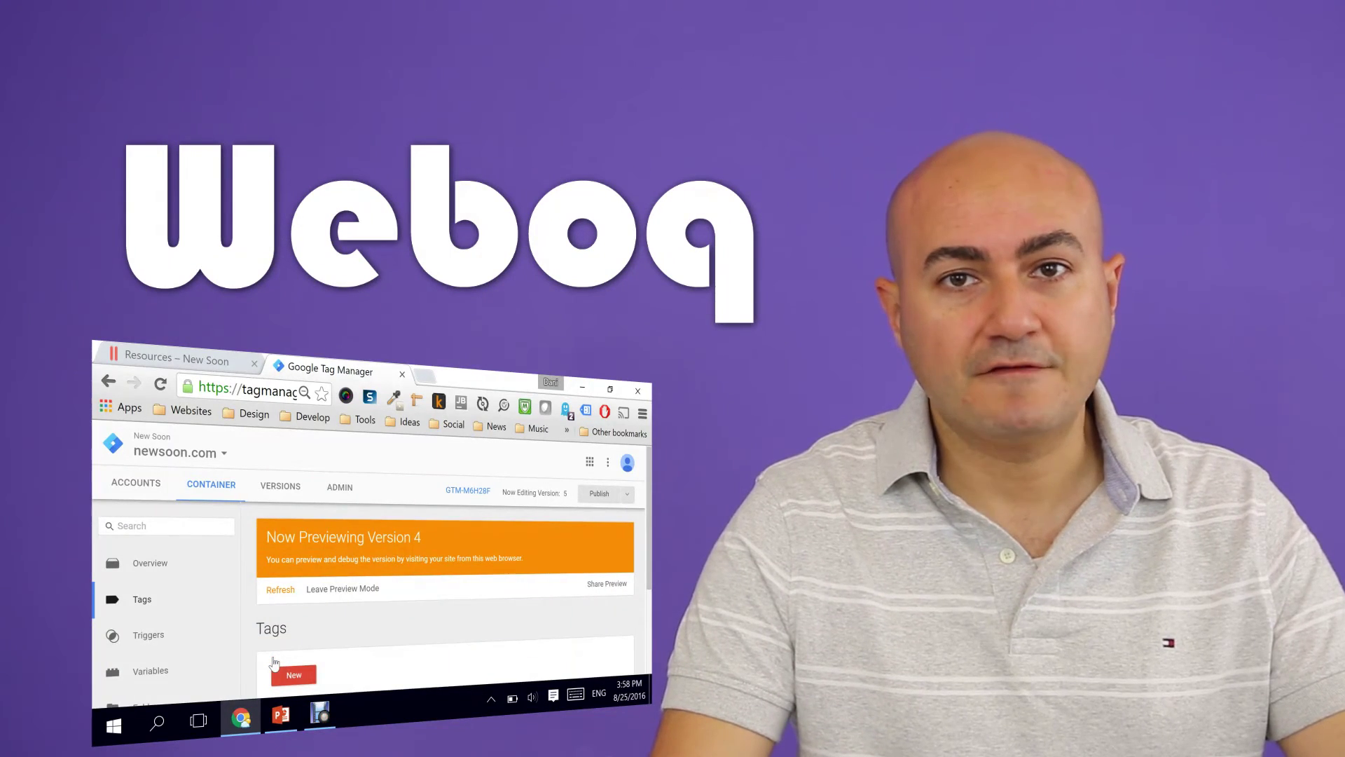